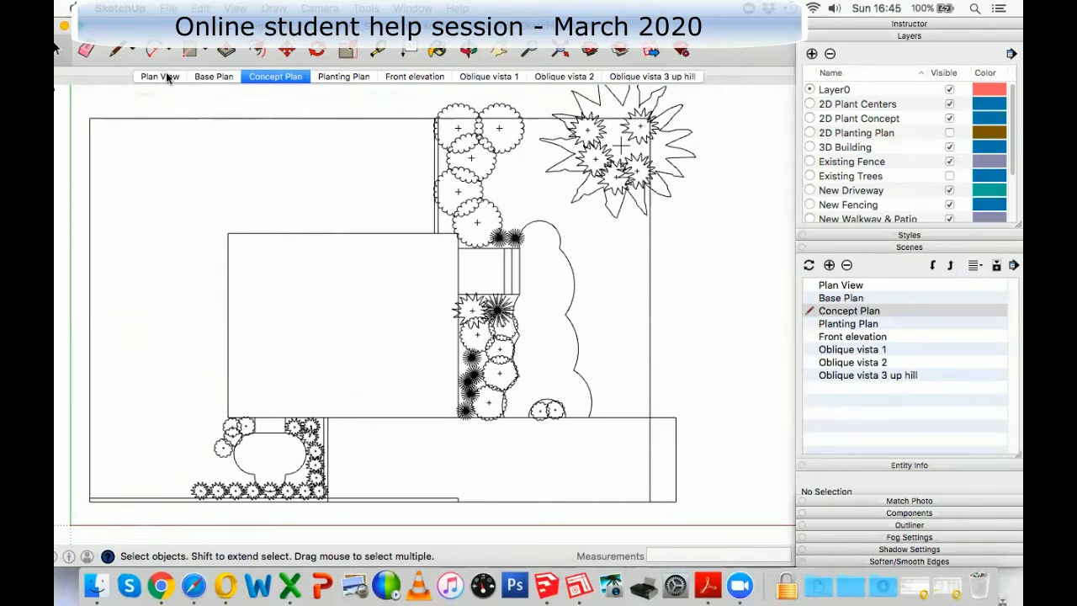
Step: In the Base Plan scene, hide the New Driveway, New Fencing and New Walkway & Patio layers
click(168, 79)
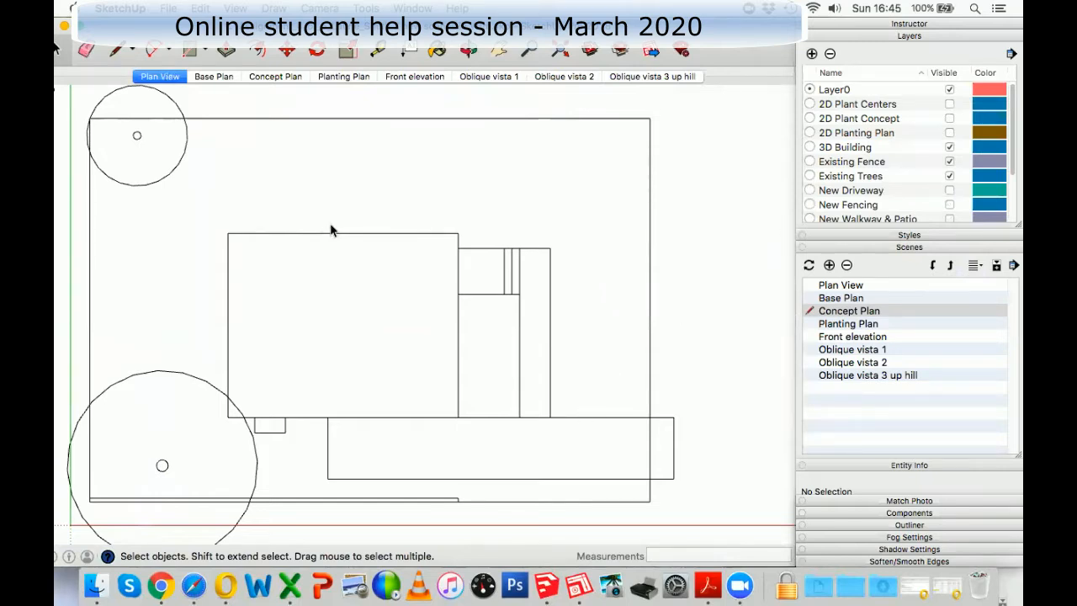
click(216, 77)
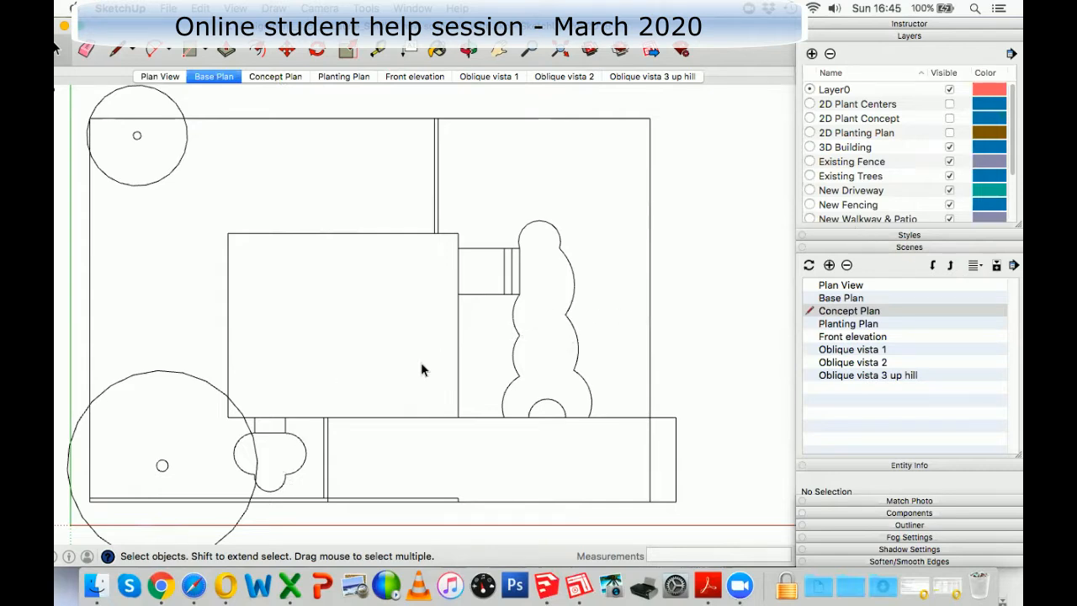
click(275, 77)
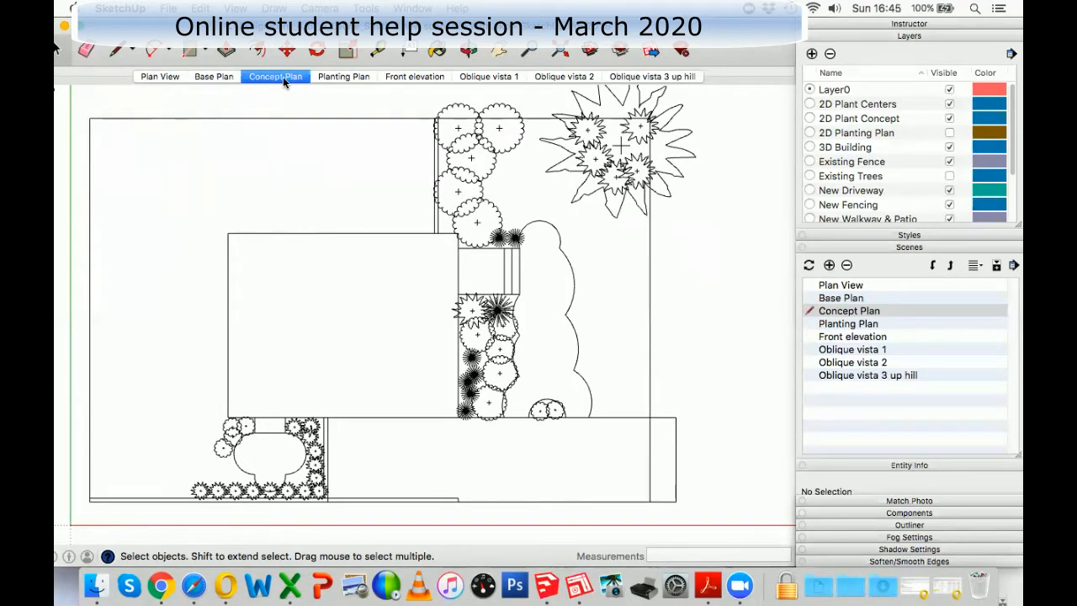
click(219, 77)
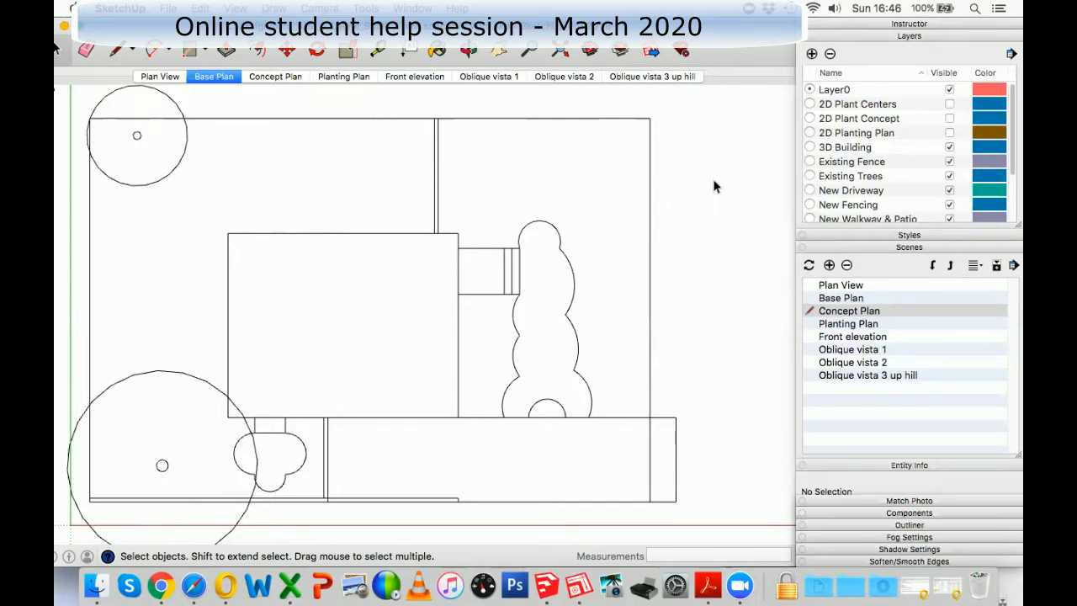
click(949, 190)
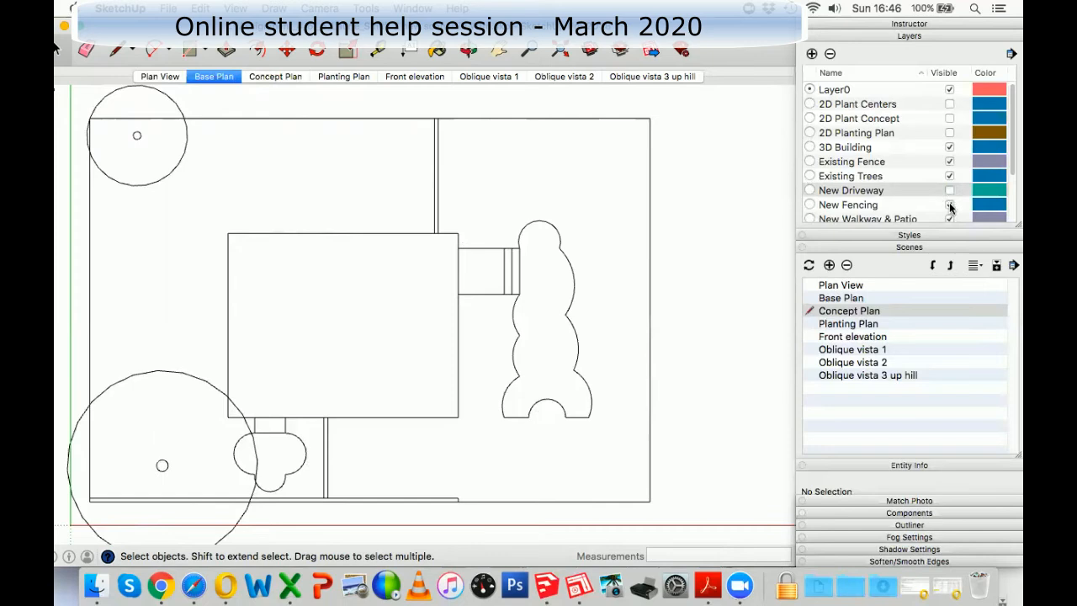
click(949, 205)
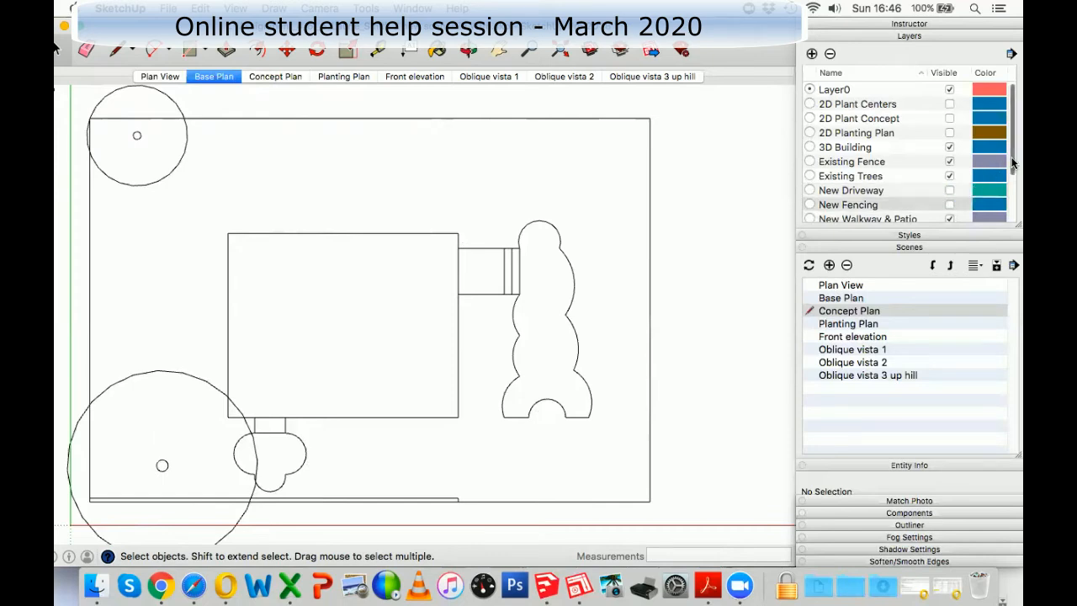
drag(1014, 168, 1014, 195)
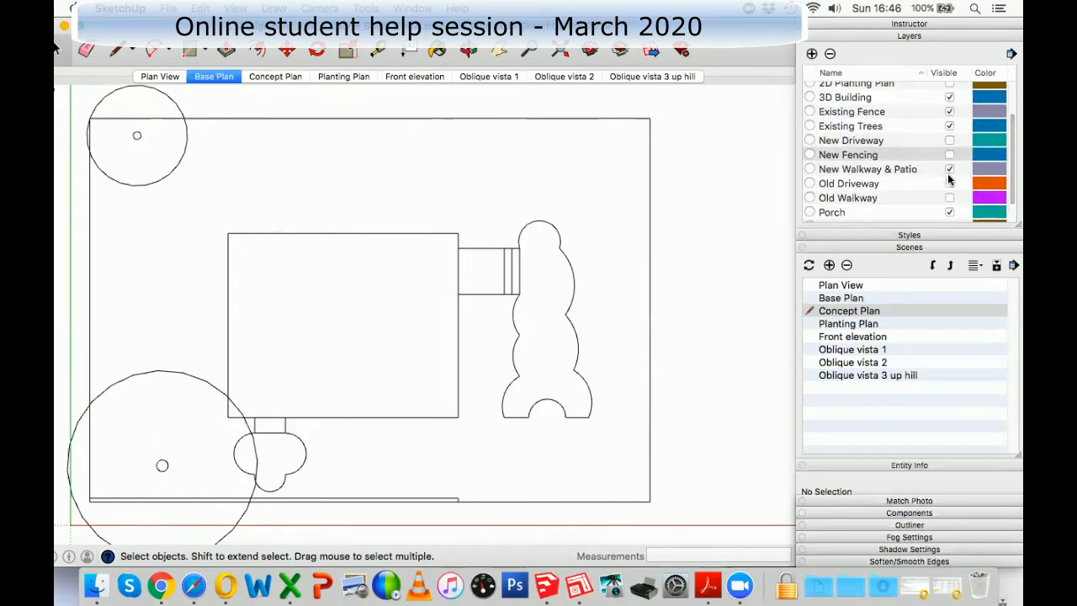
click(950, 169)
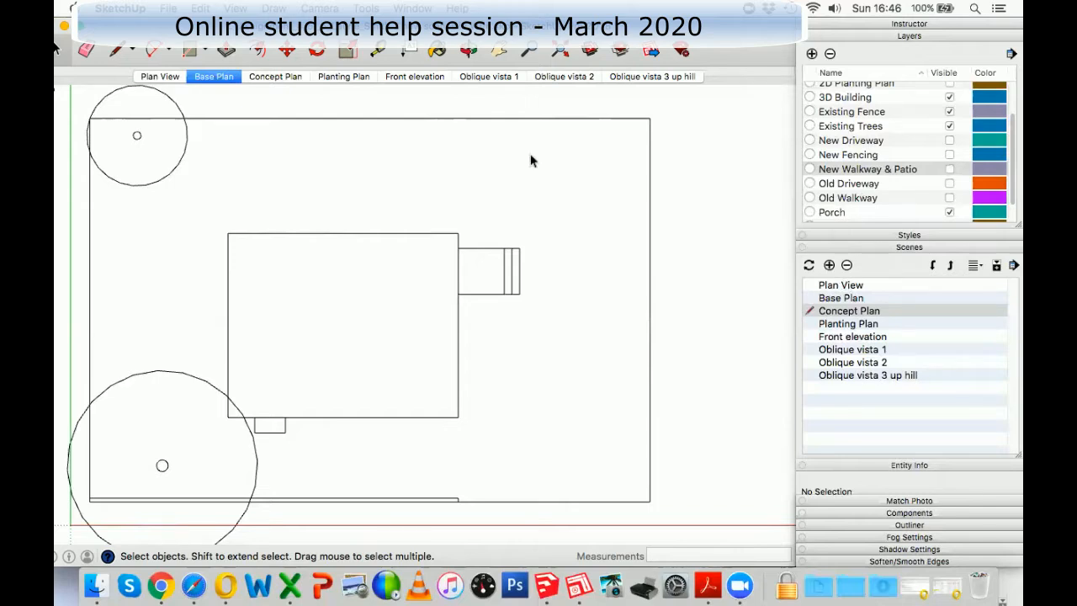
Step: Update the Base Plan scene to store its current layer visibility, and compare it with the Plan View scene
right_click(223, 80)
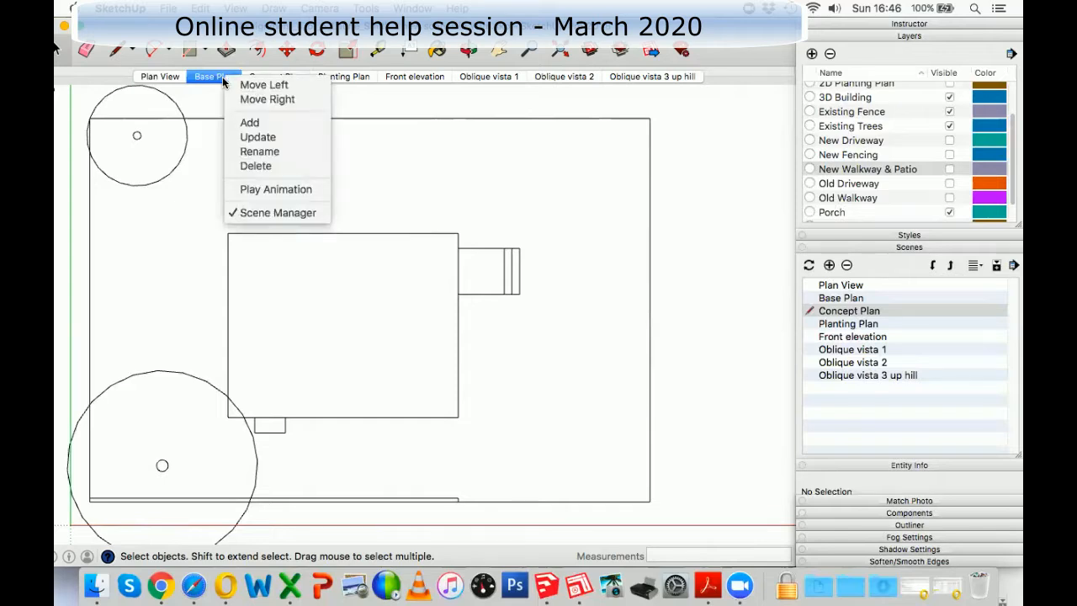
click(261, 137)
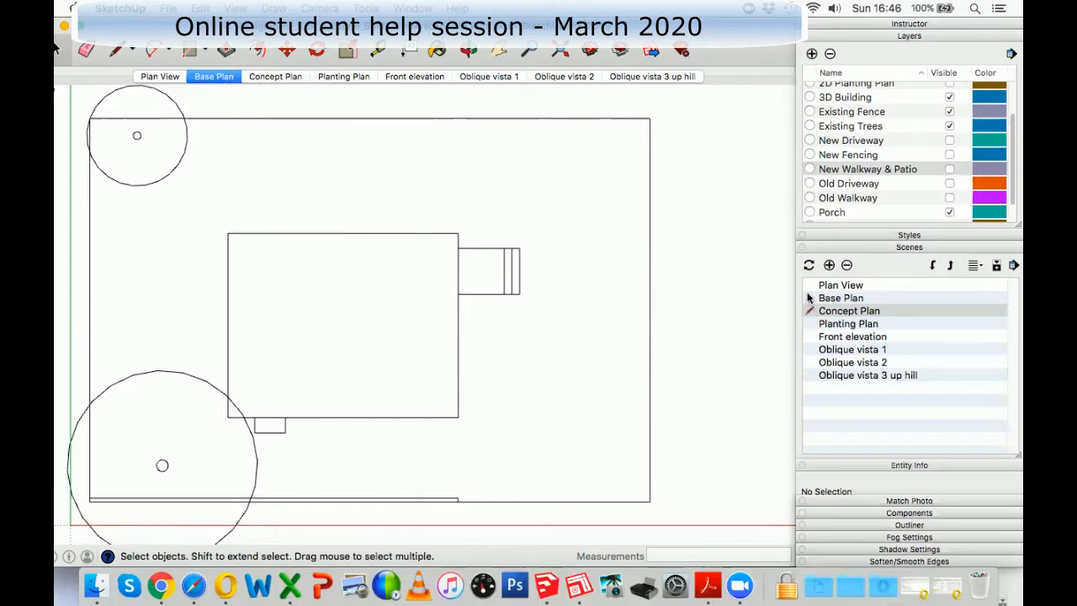
drag(868, 25, 783, 24)
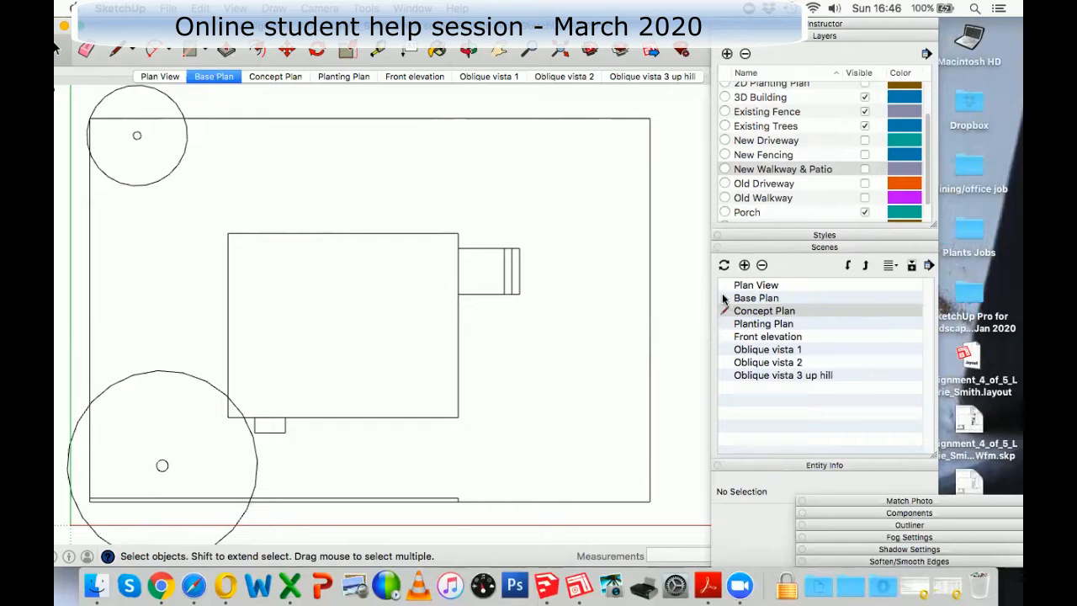
drag(788, 27, 842, 24)
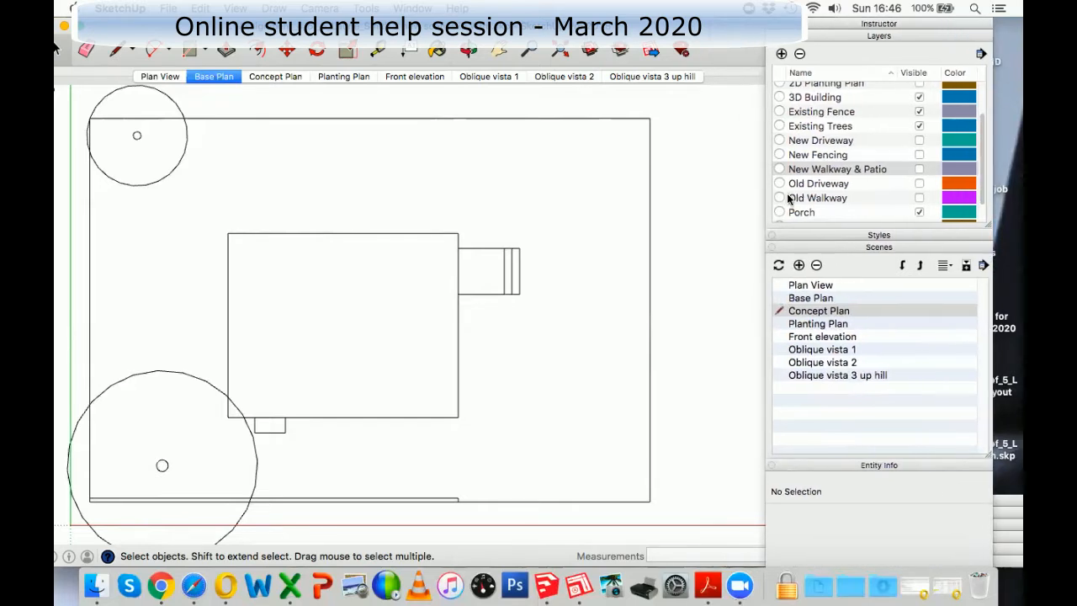
click(780, 300)
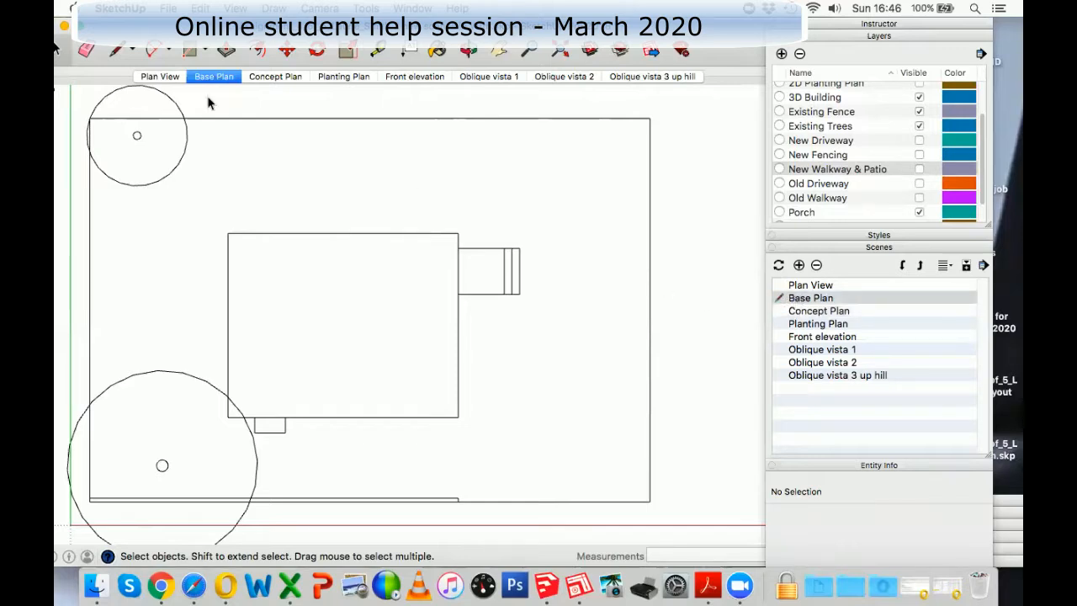
click(160, 77)
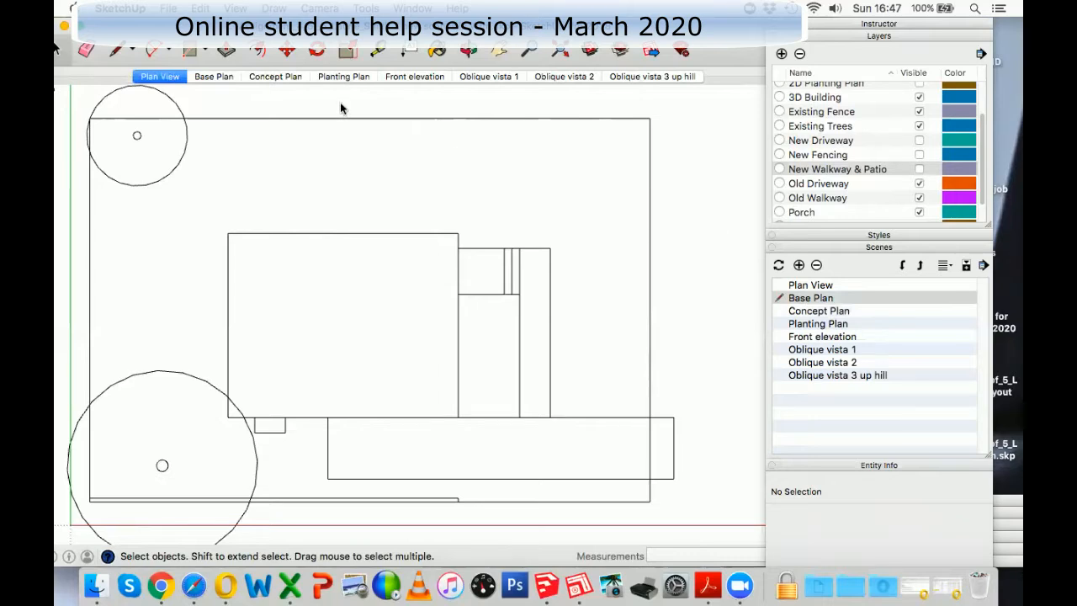
click(223, 78)
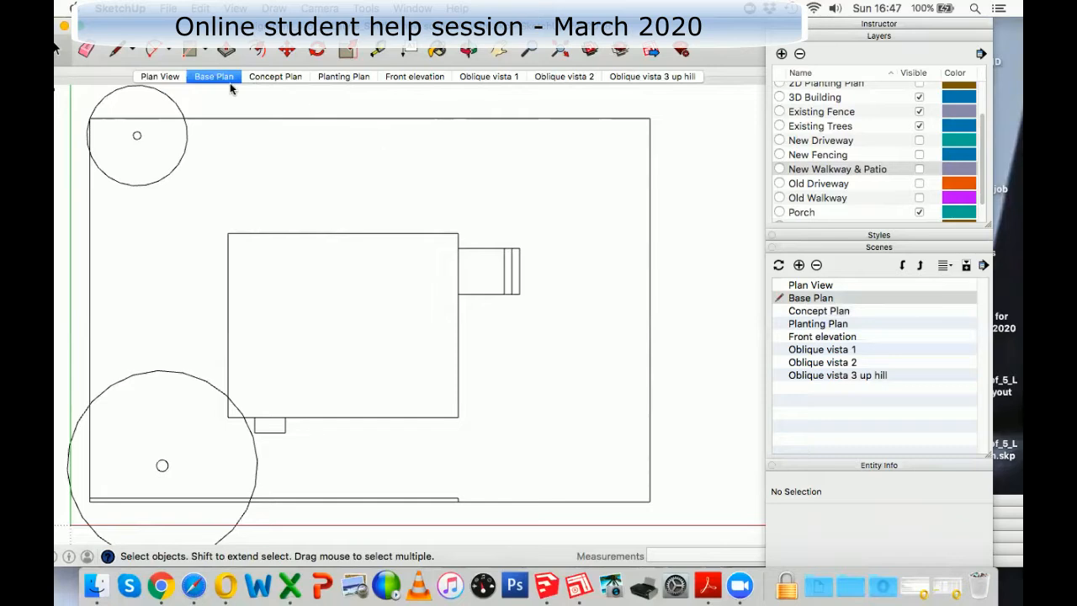
click(173, 78)
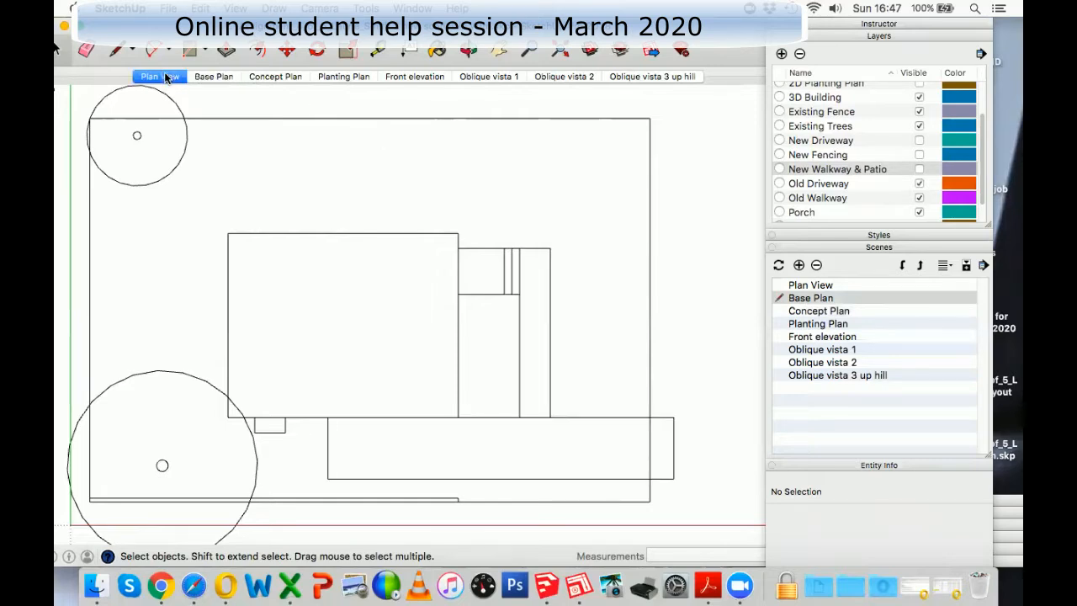
click(214, 78)
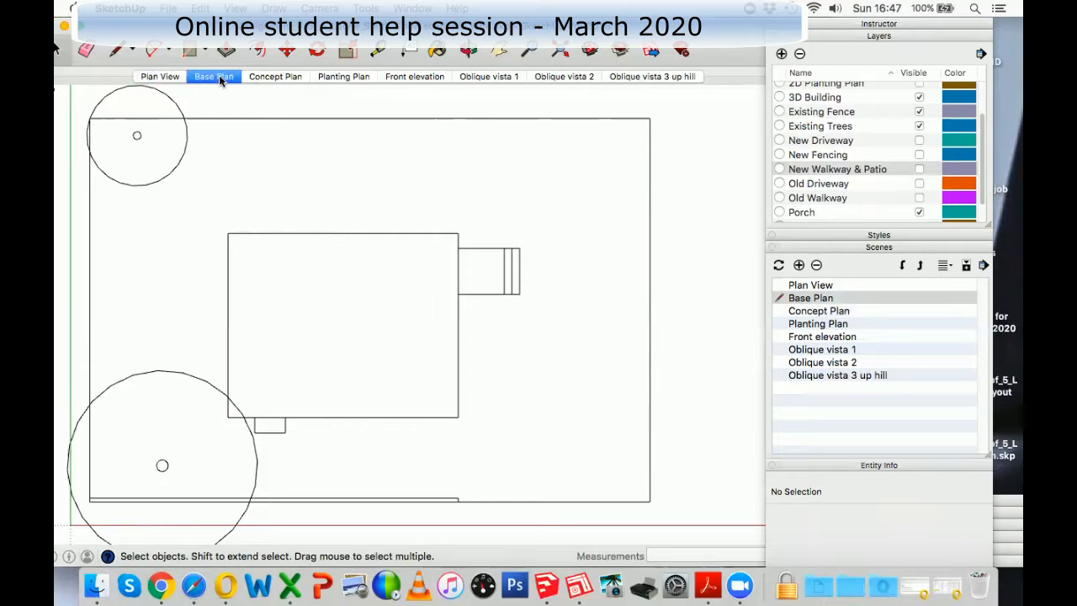
Step: In the Concept Plan scene, show the Existing Trees layer and update the scene to store the change
click(276, 77)
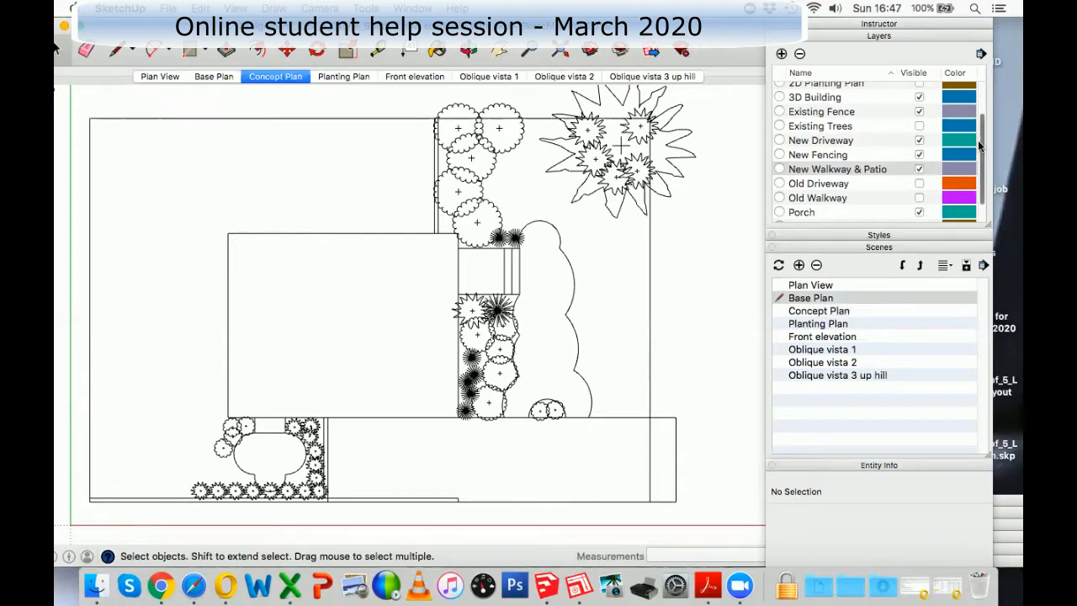
scroll(983, 148, up, 2)
scroll(985, 150, up, 2)
scroll(989, 155, down, 5)
scroll(988, 160, down, 2)
scroll(986, 156, up, 4)
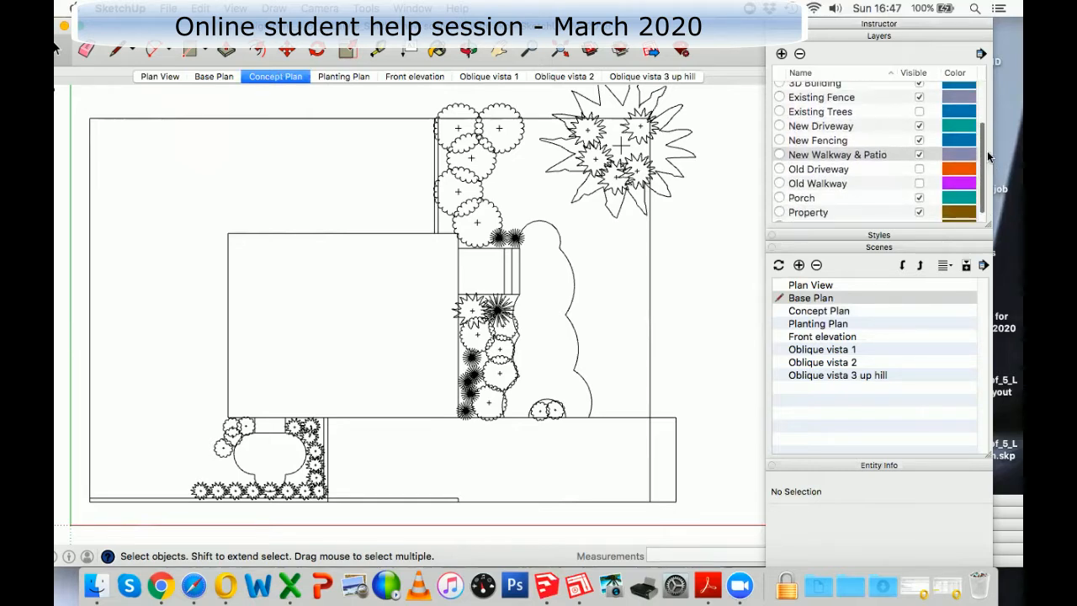
click(920, 132)
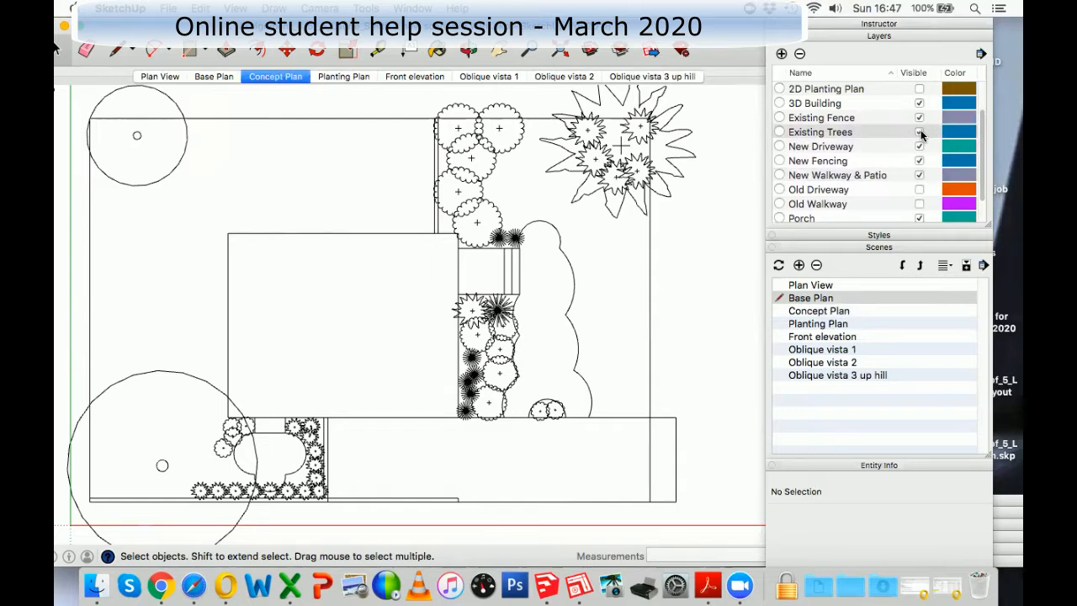
right_click(257, 76)
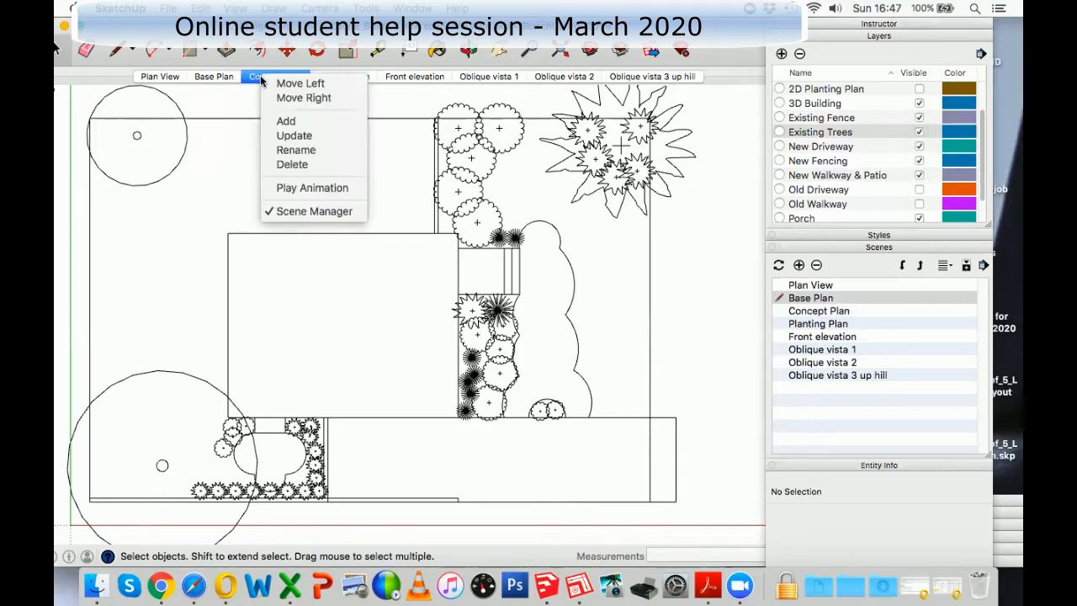
click(289, 136)
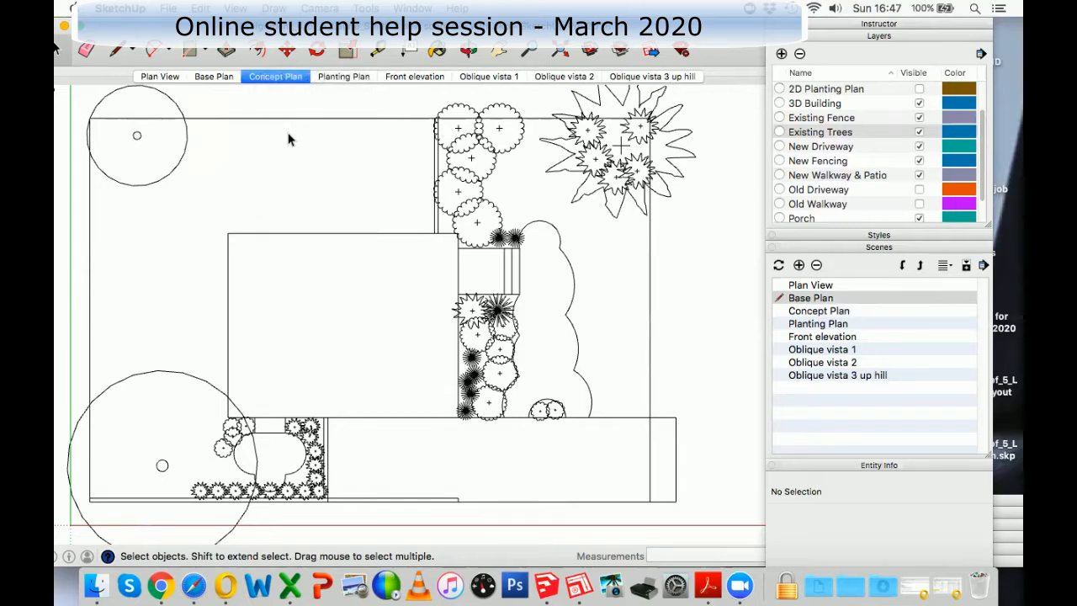
Step: In the Planting Plan scene, show the Existing Trees layer and update the scene to store the change
click(345, 77)
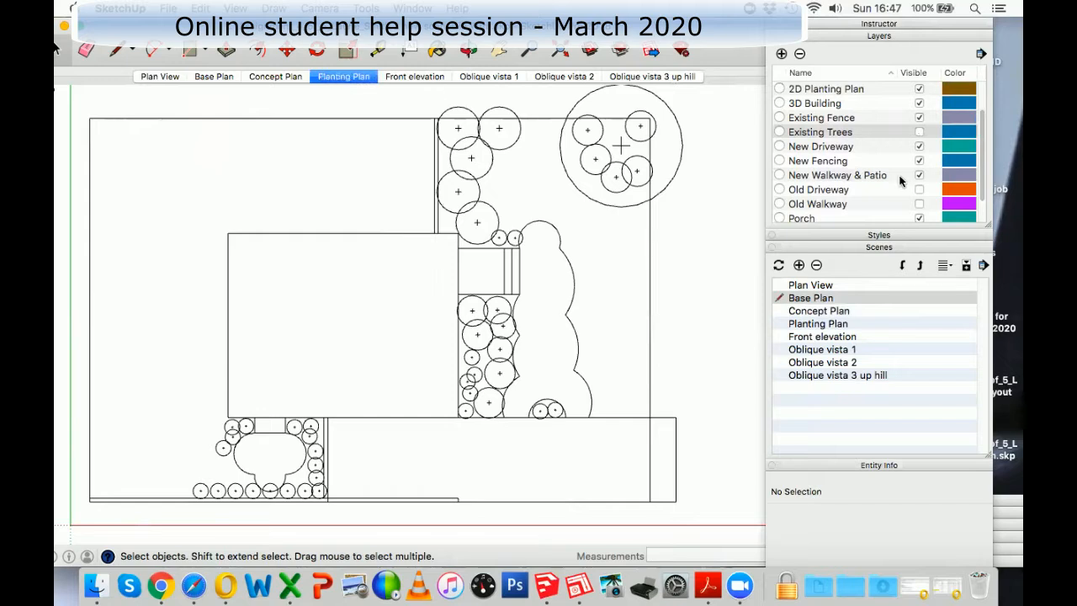
click(919, 133)
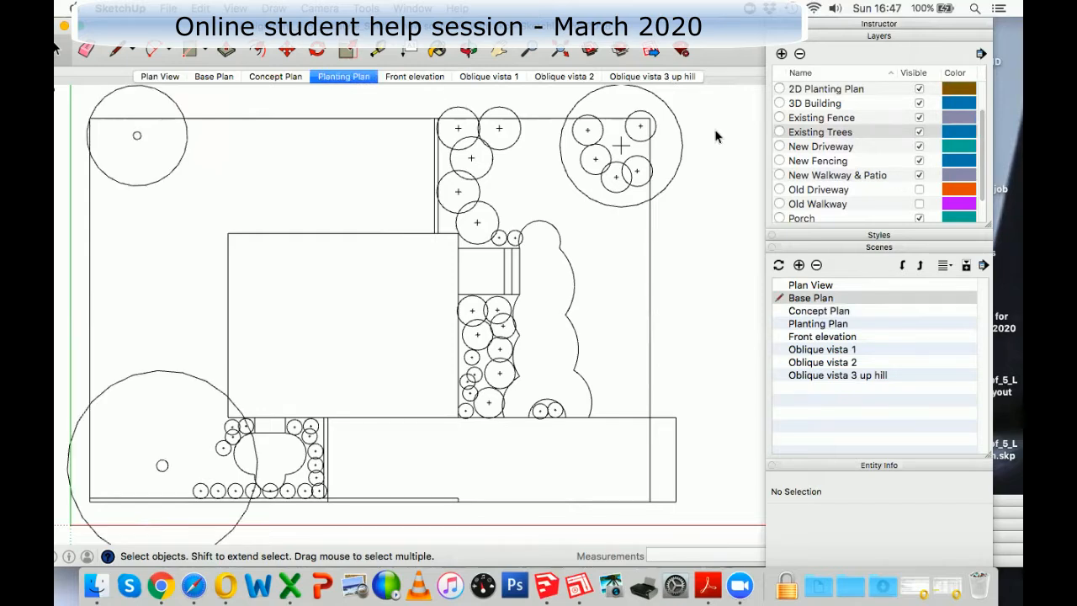
right_click(340, 77)
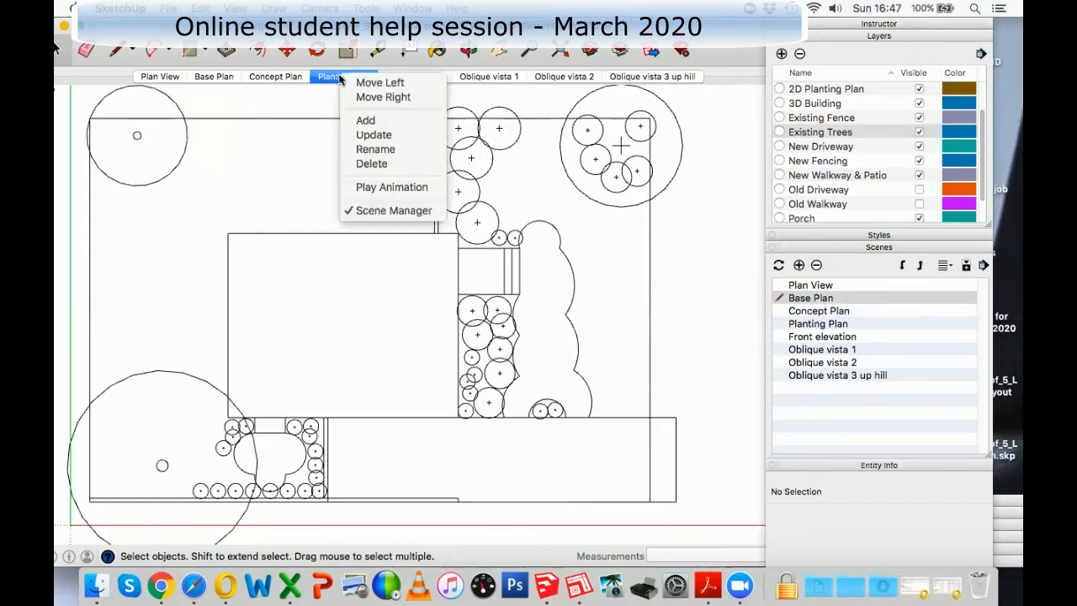
click(374, 135)
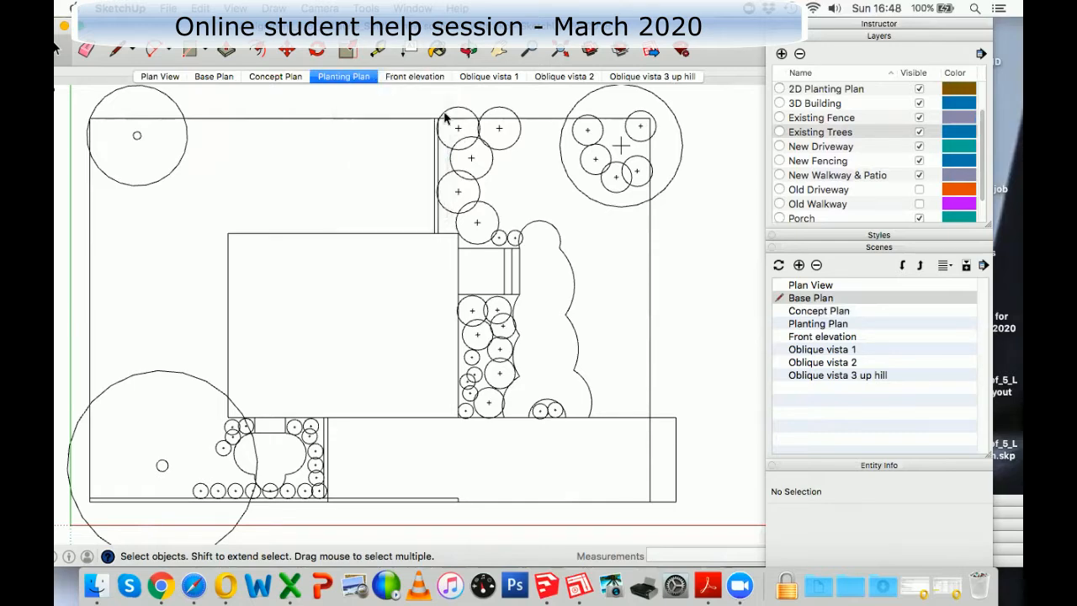
click(283, 78)
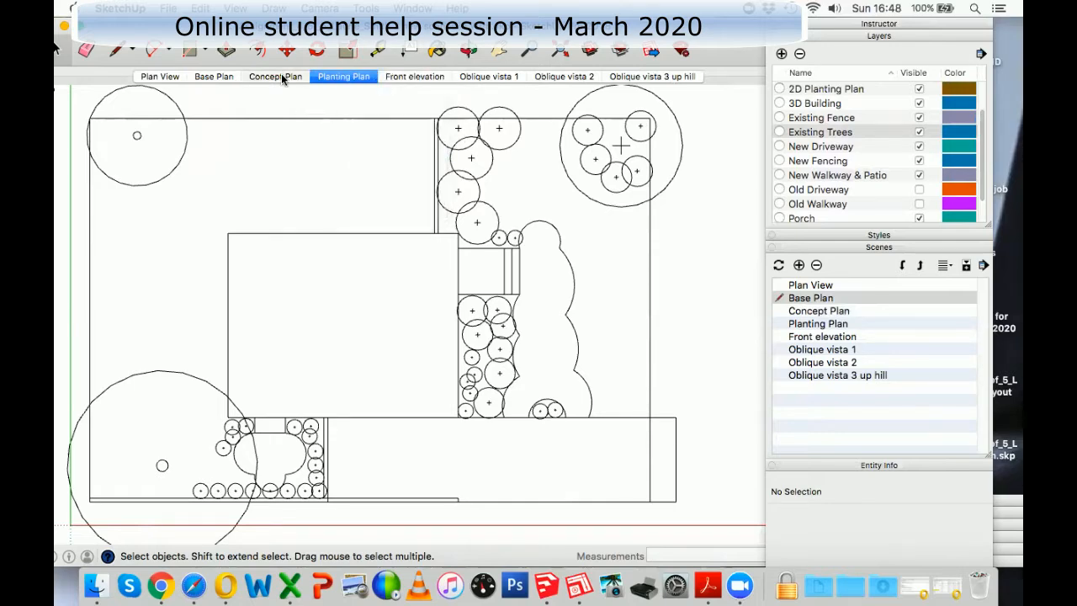
click(343, 78)
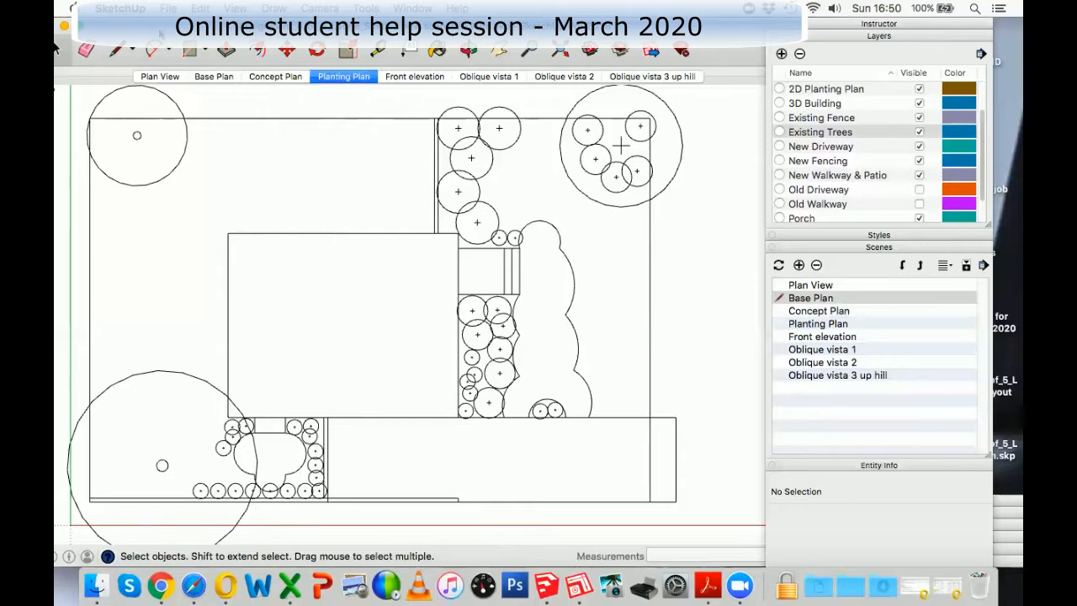
Step: Minimize the title page document in LayOut and open the "Work from" assignment layout file from the desktop
drag(54, 44, 76, 41)
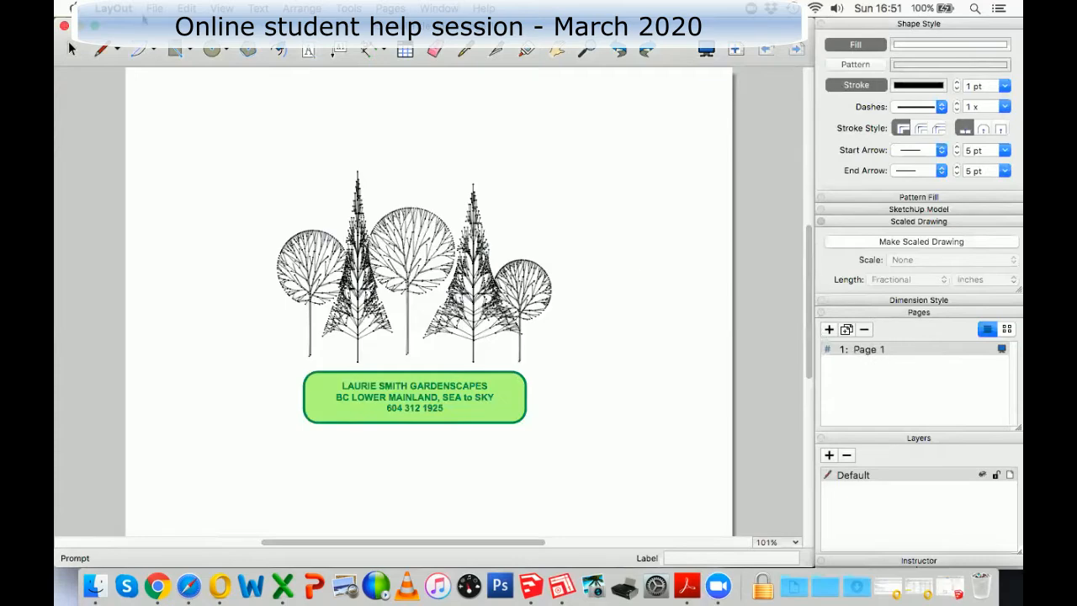
click(80, 26)
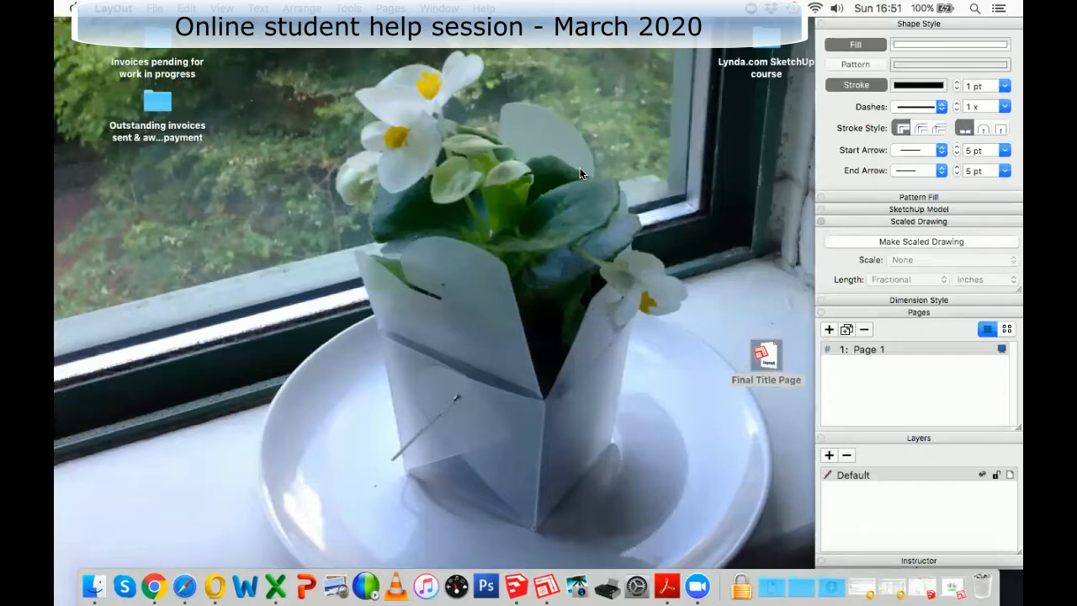
key(super+h)
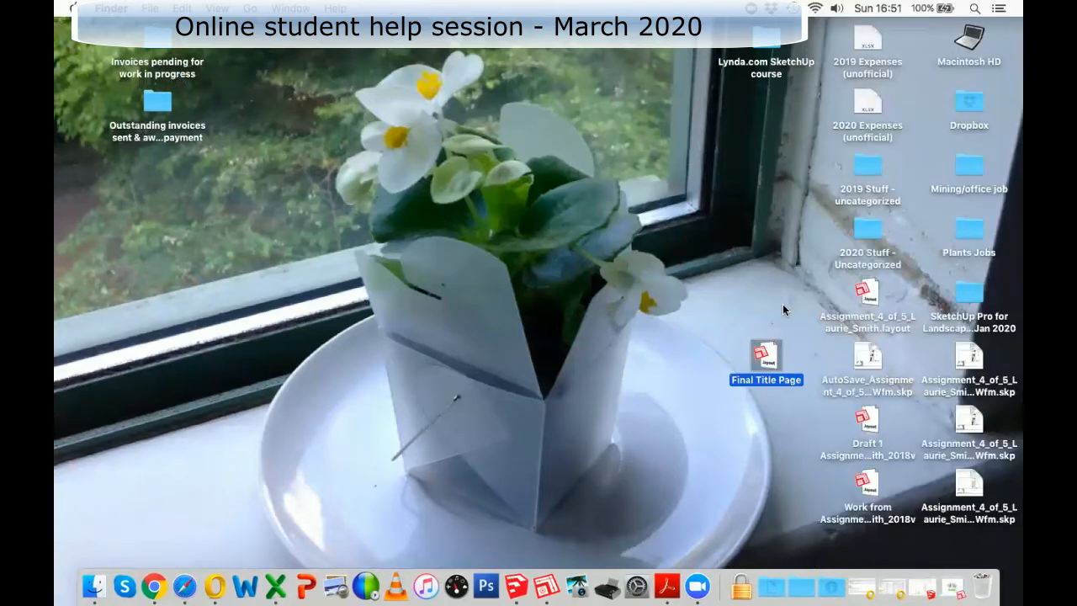
double_click(866, 477)
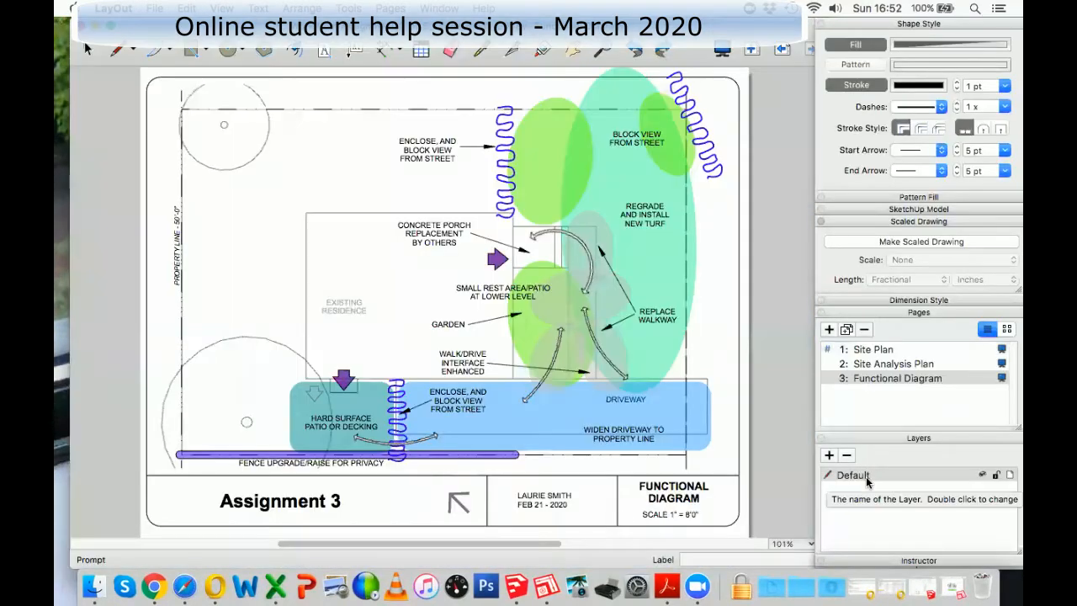
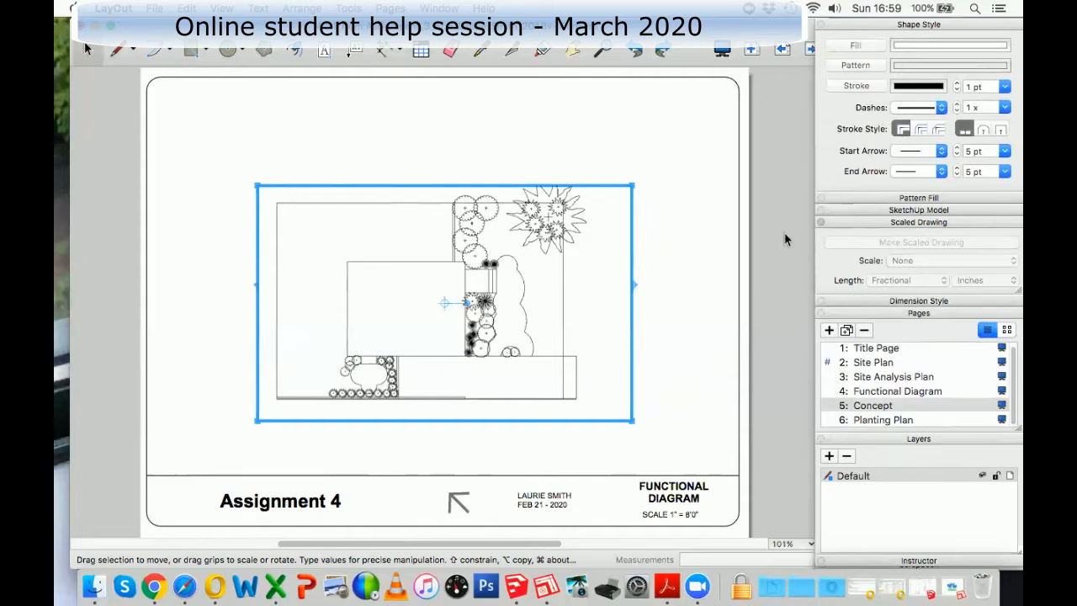
right_click(614, 283)
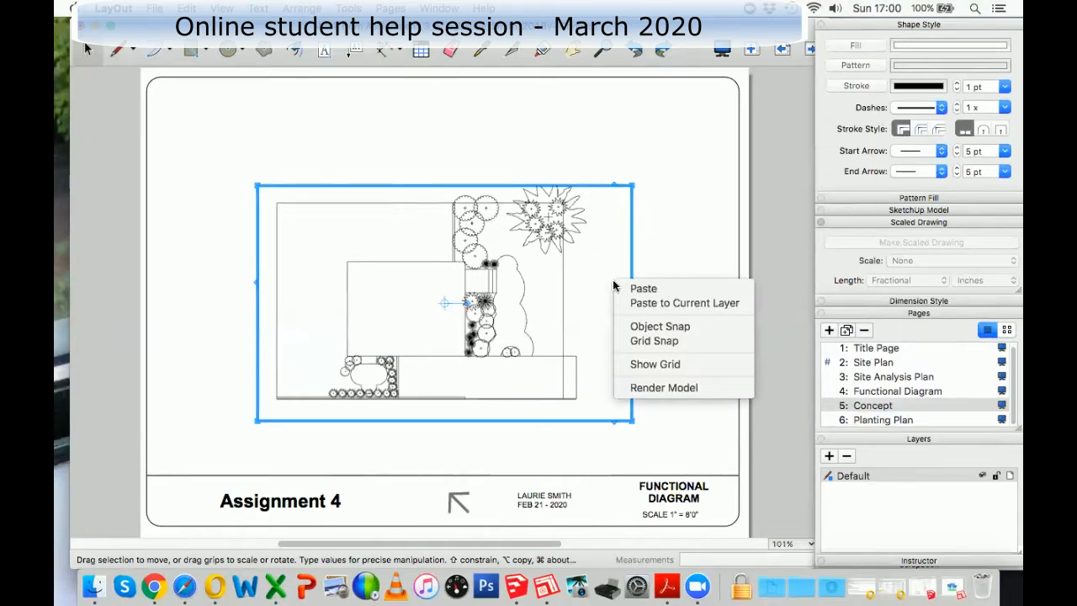
click(657, 274)
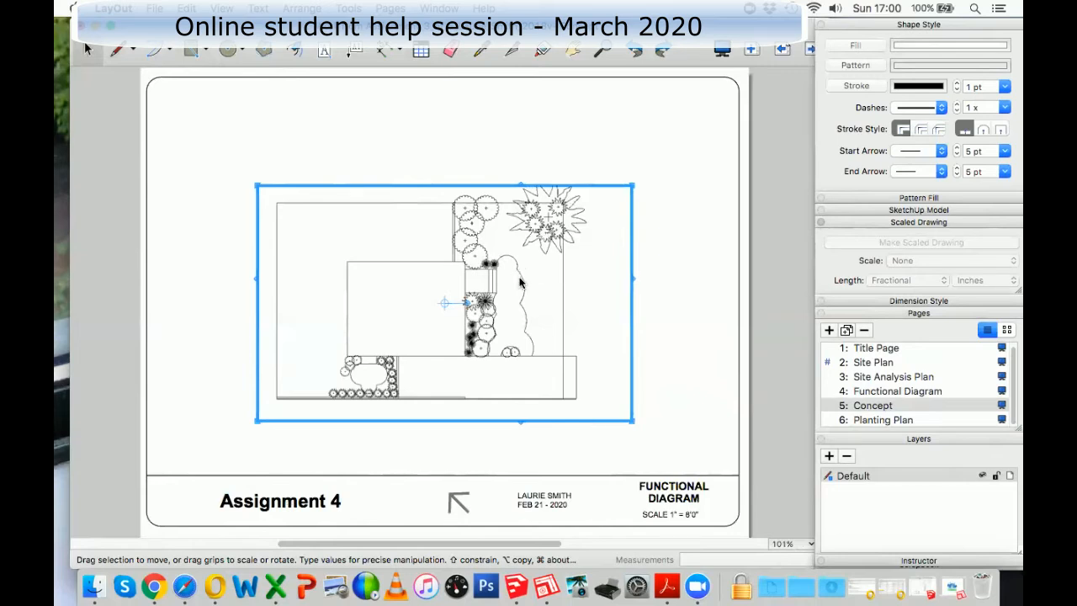
Step: Set the scale of the Concept page's plan viewport to 1/8" = 1'-0" (1:96)
right_click(521, 283)
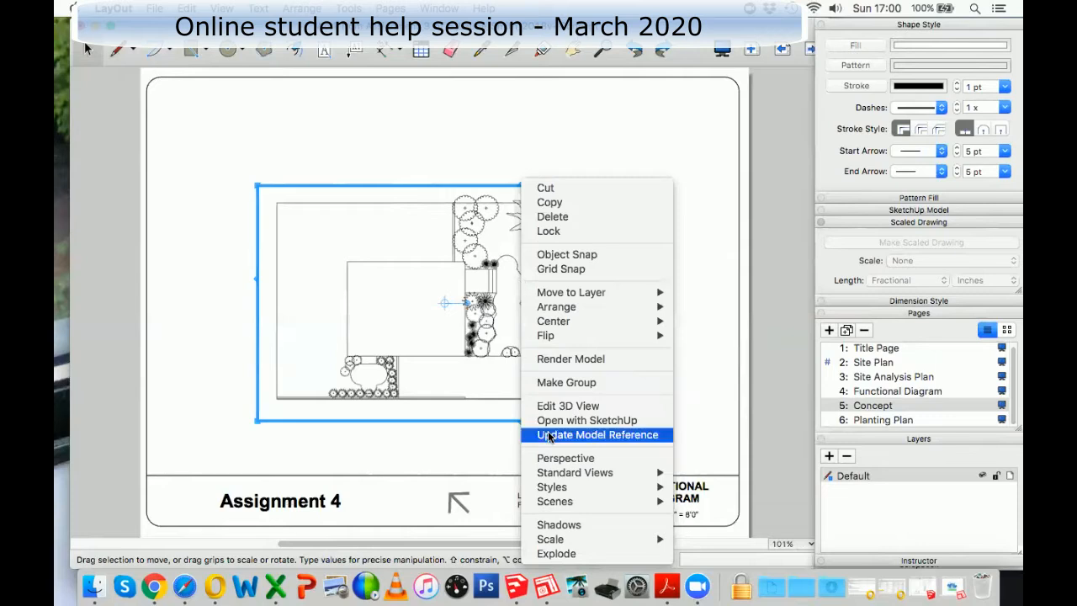
mouse_move(547, 538)
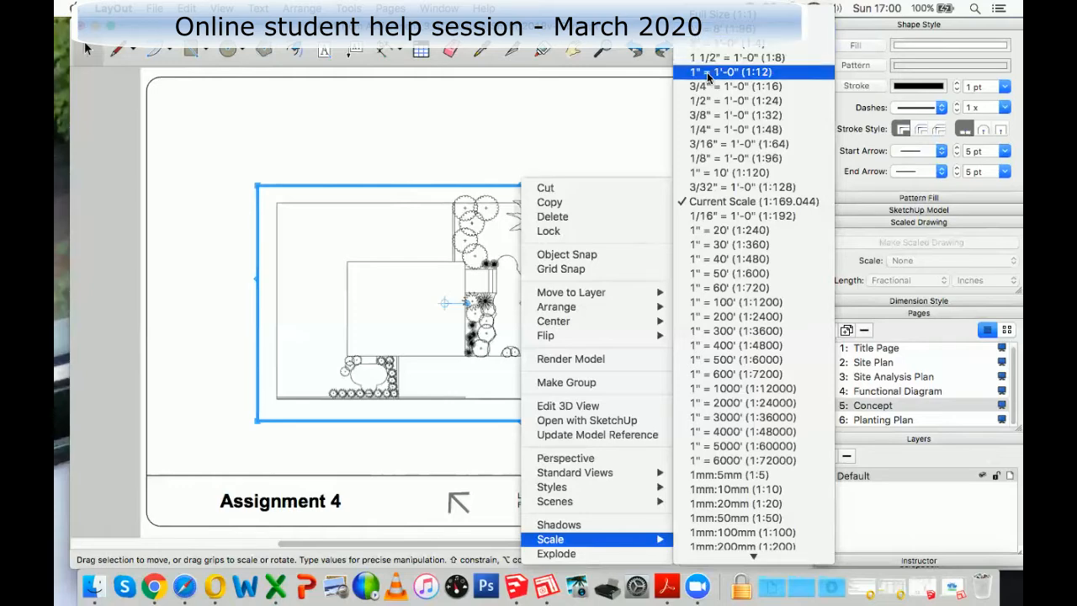
click(695, 158)
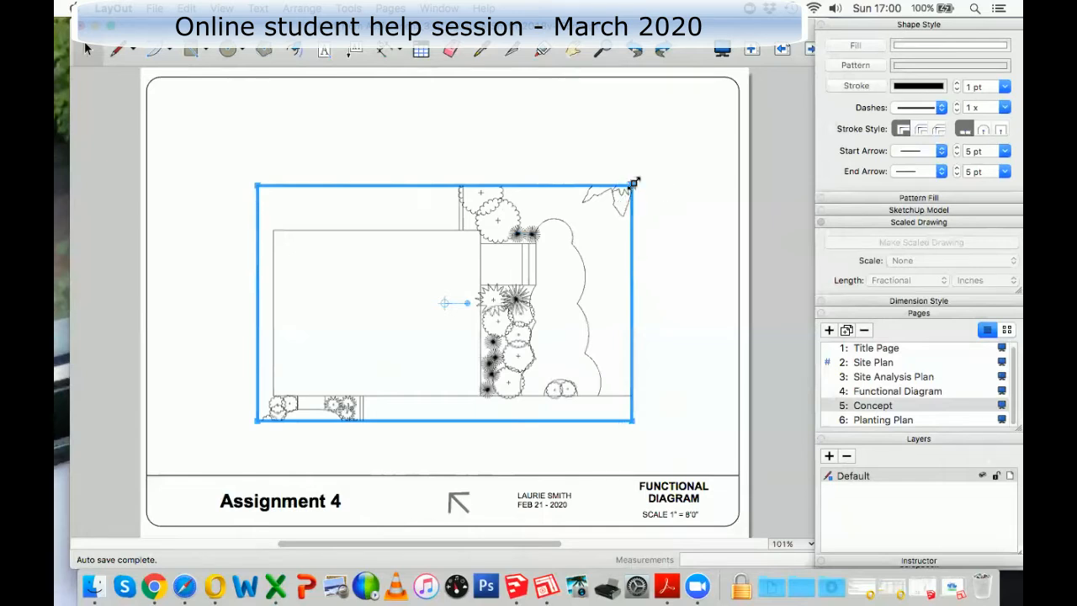
Step: Enlarge the Concept page's viewport frame beyond the page border on all sides so it takes in the whole plan
drag(635, 182, 731, 83)
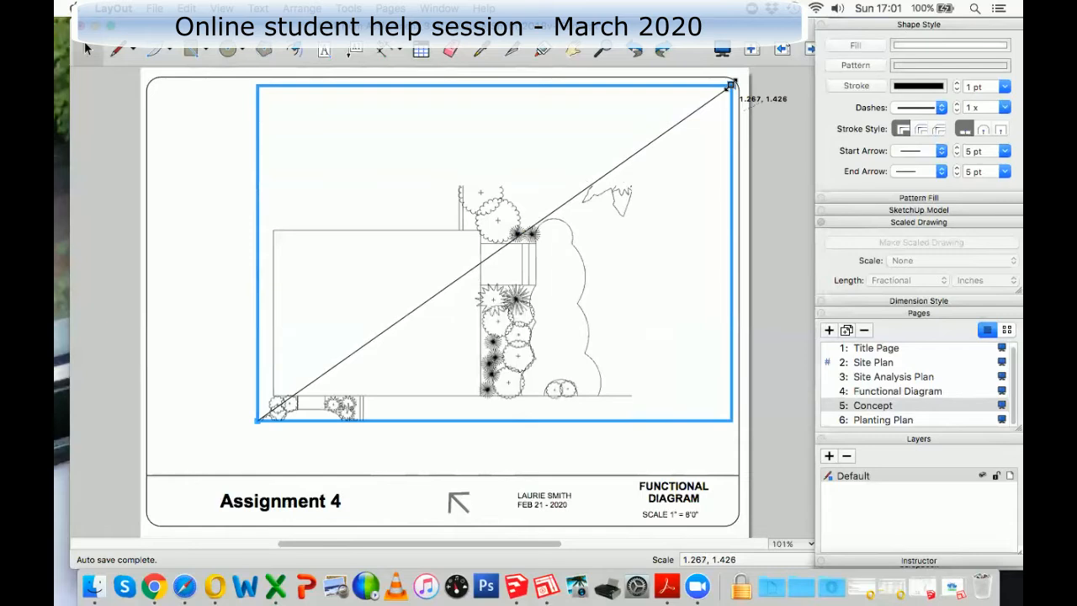
drag(731, 84, 731, 82)
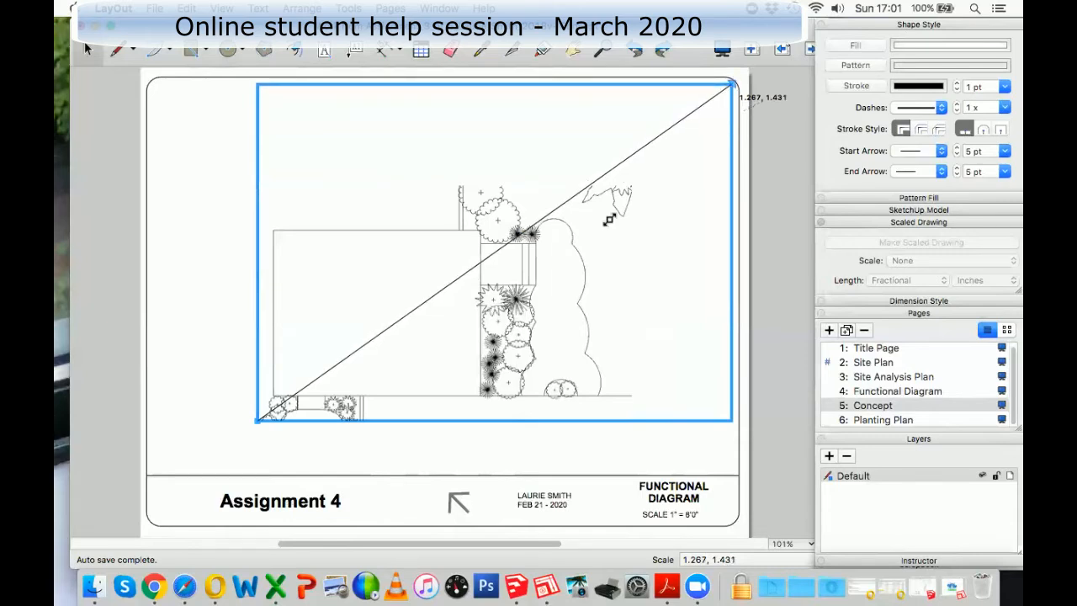
drag(256, 420, 156, 469)
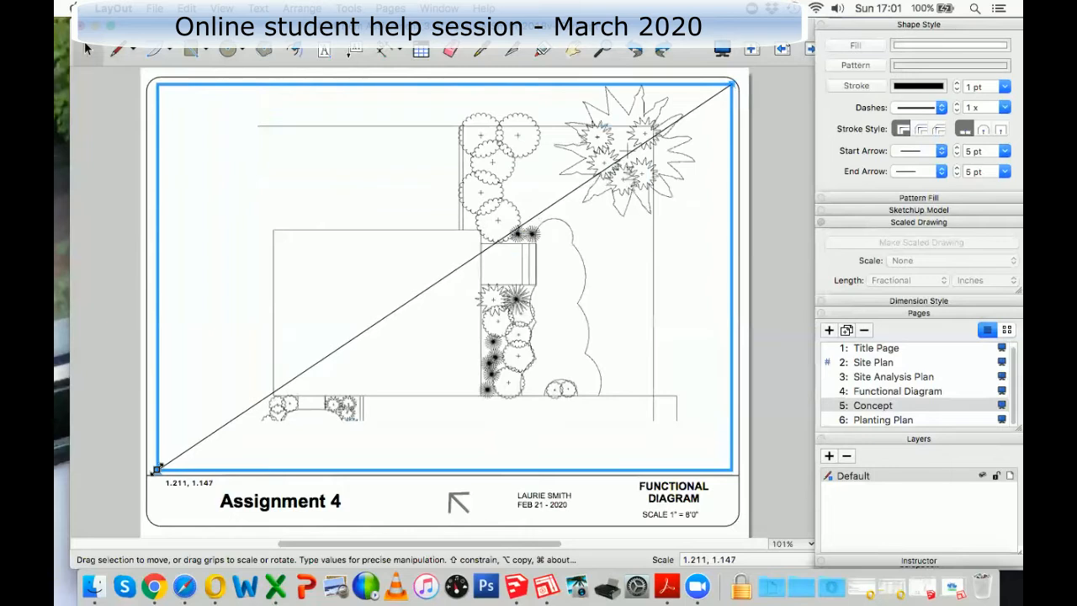
drag(157, 470, 135, 536)
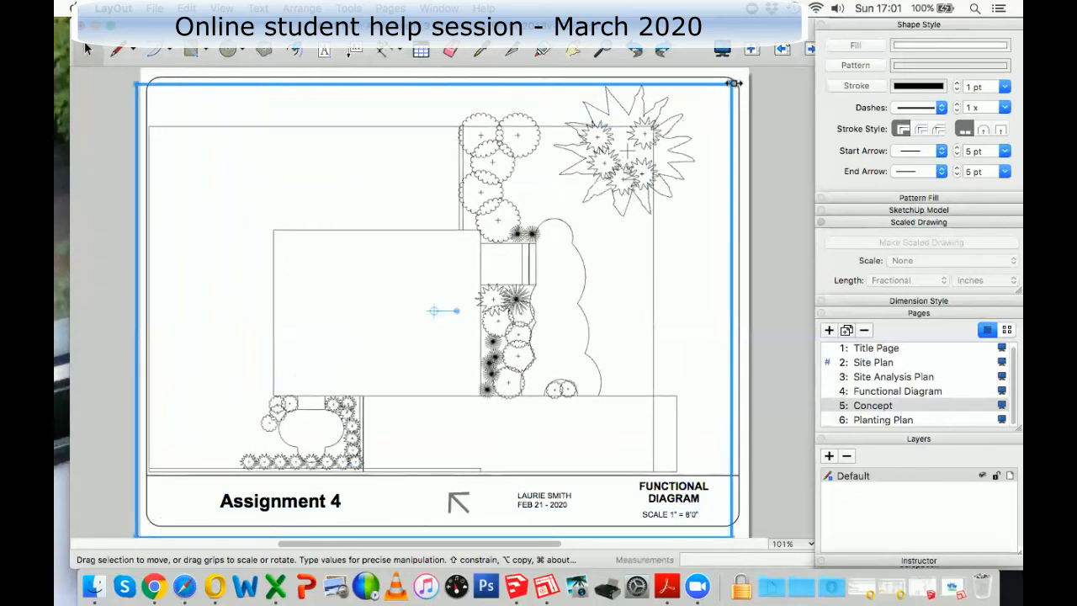
drag(734, 84, 755, 65)
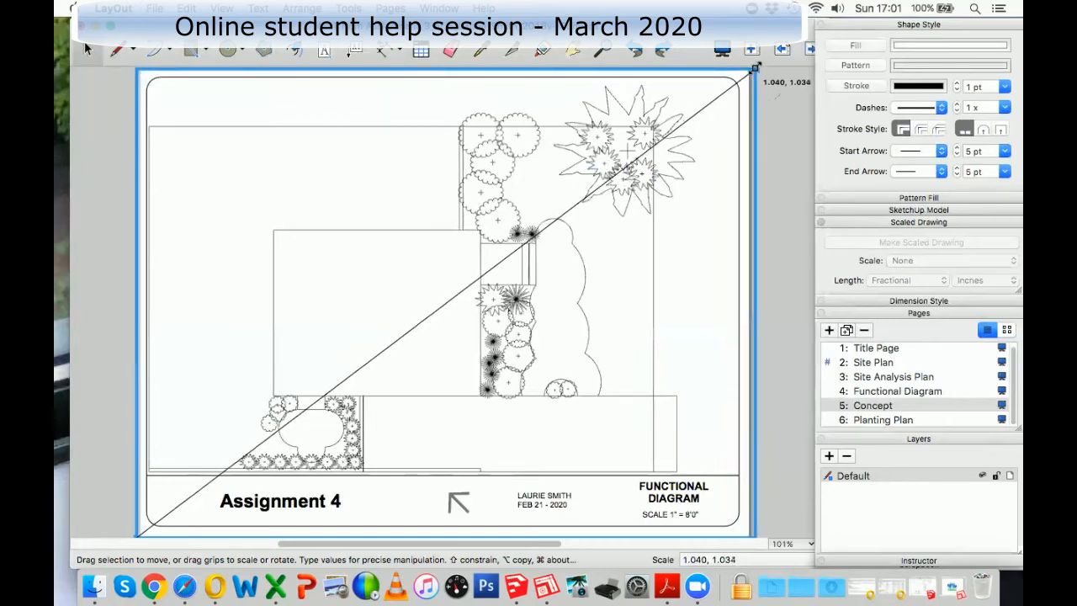
drag(756, 67, 754, 66)
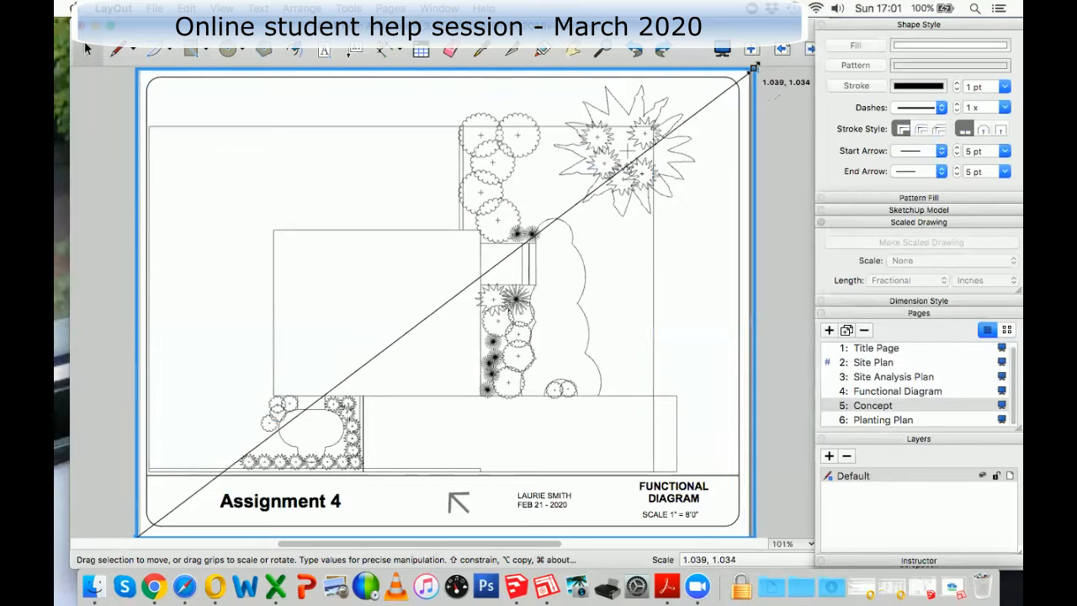
key(Escape)
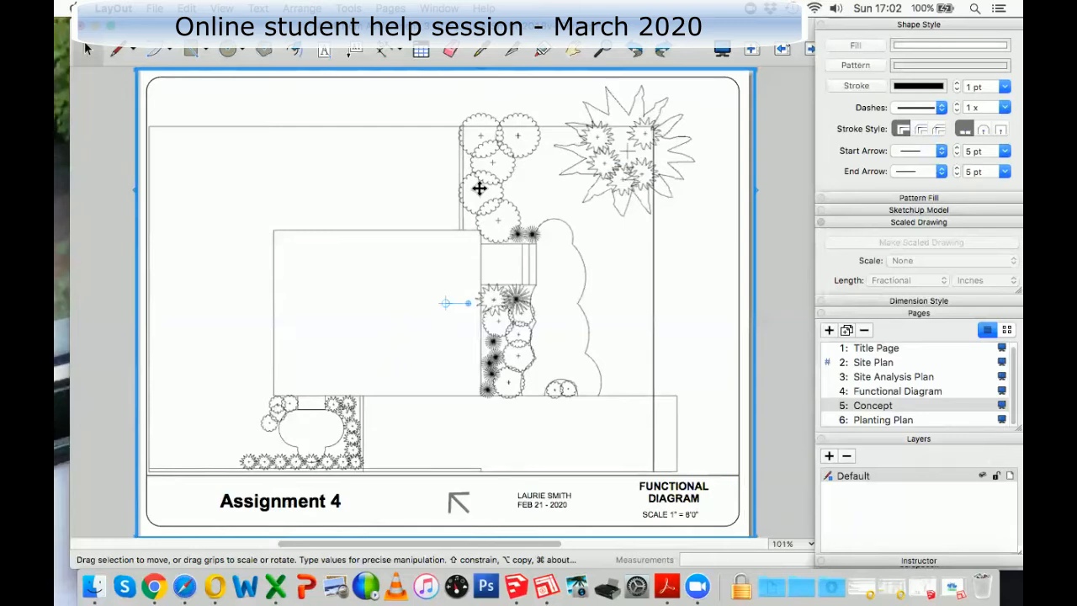
Step: Move the plan viewport about 31/64" right and 1/16" up to centre the drawing inside the page border, and deselect it
click(479, 188)
drag(479, 188, 499, 186)
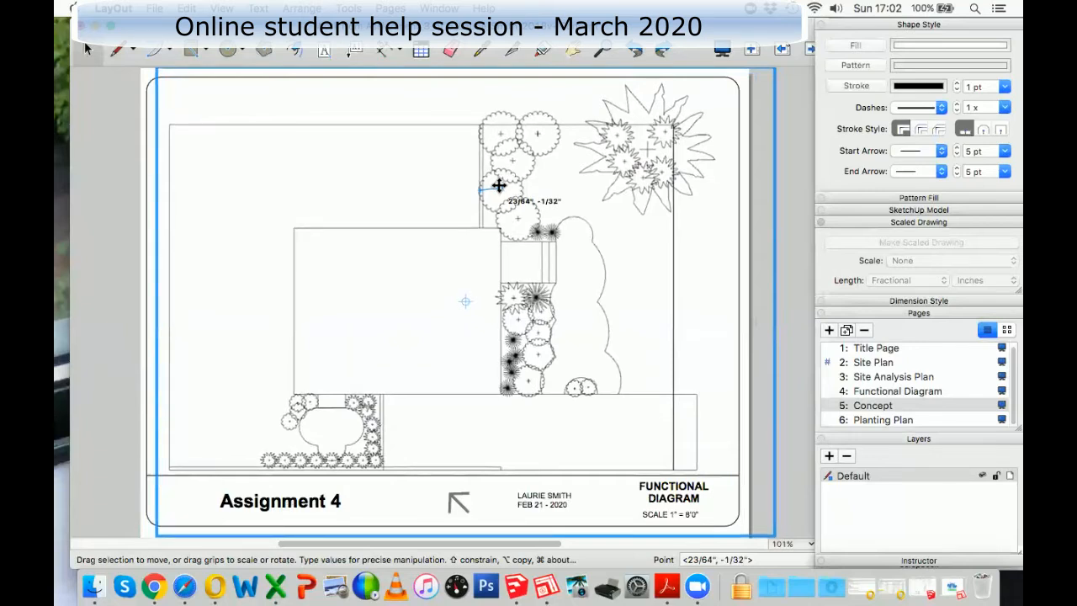
drag(499, 185, 500, 185)
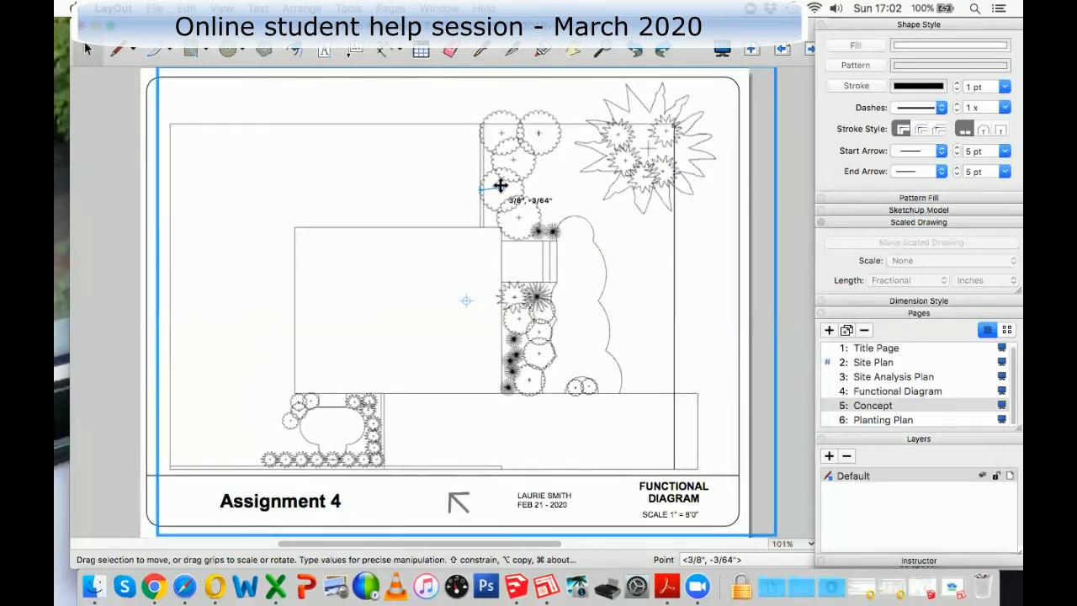
drag(501, 186, 507, 183)
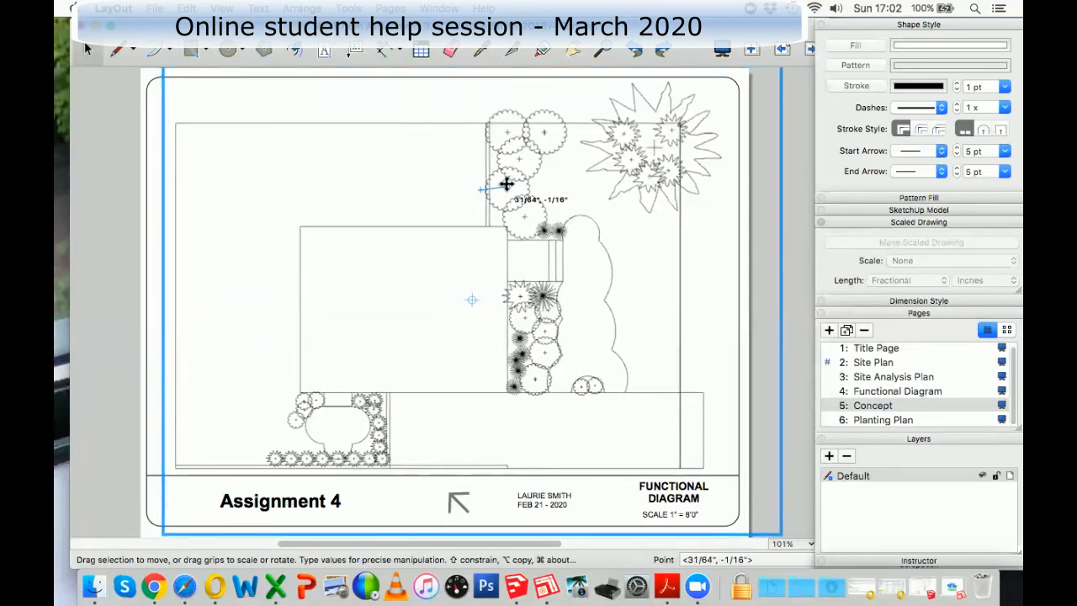
drag(507, 184, 507, 183)
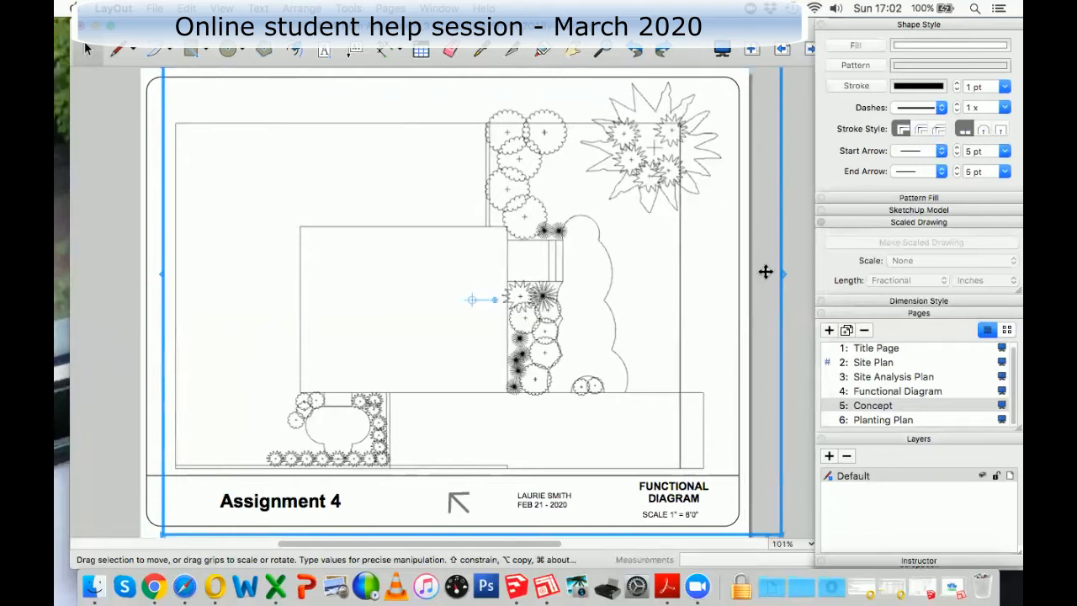
click(798, 271)
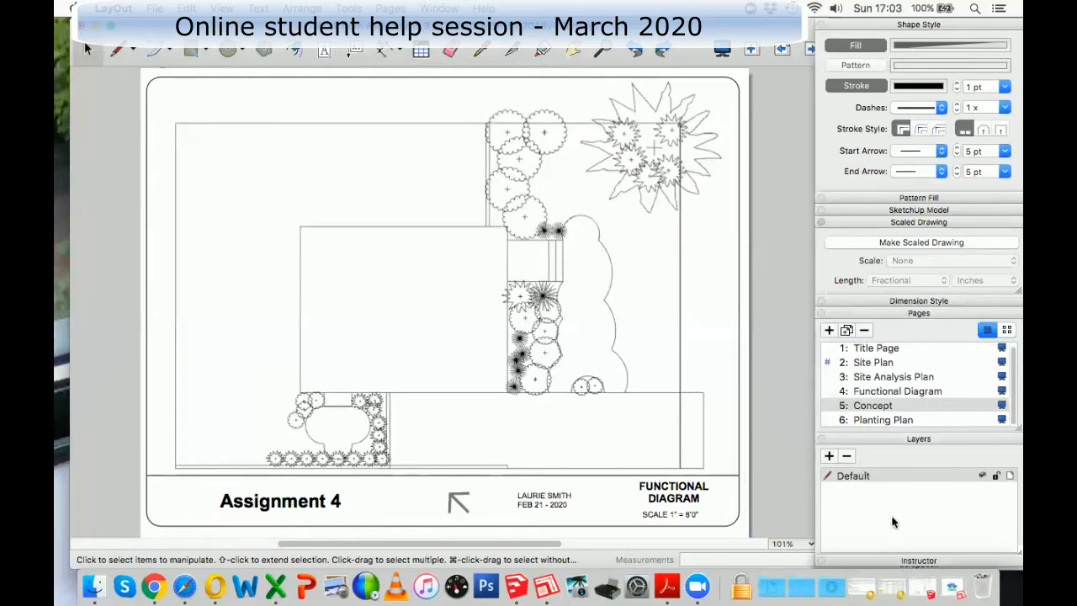
Step: Switch to the landscape model in SketchUp and display the Concept Plan scene
click(925, 587)
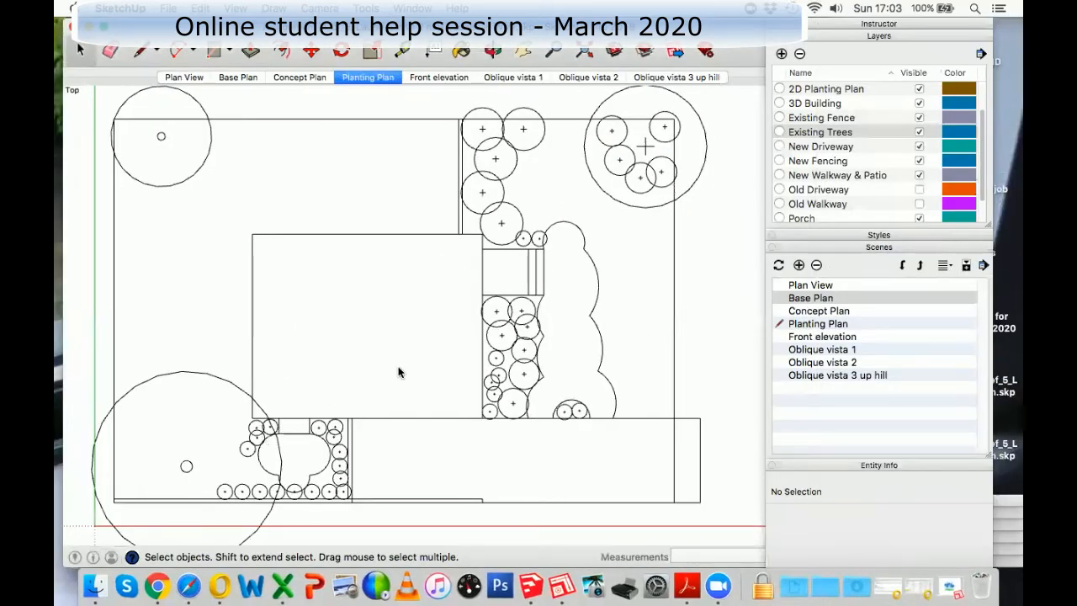
click(290, 77)
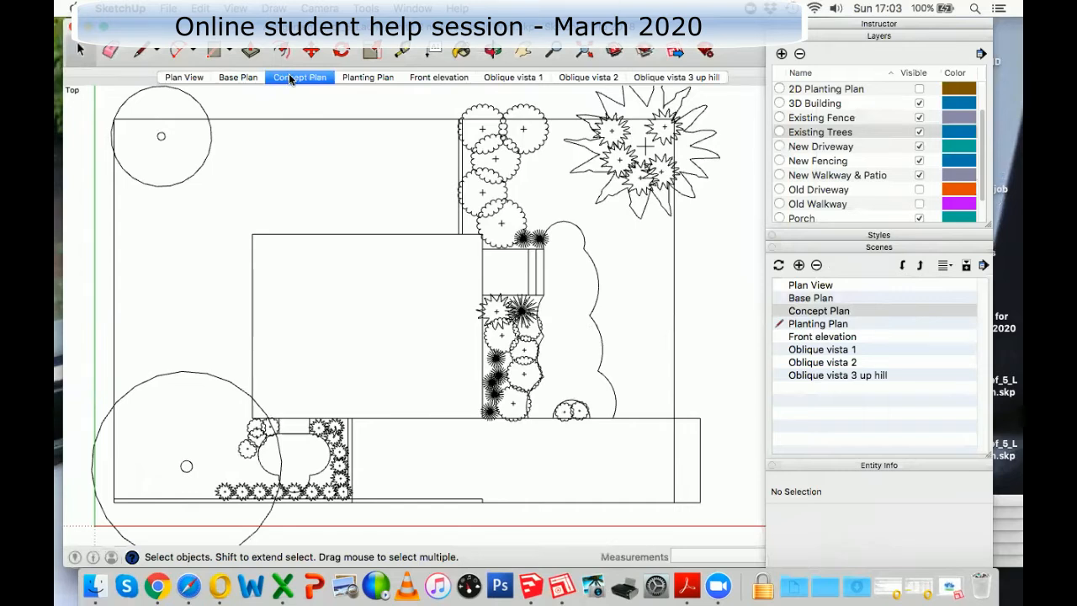
click(166, 9)
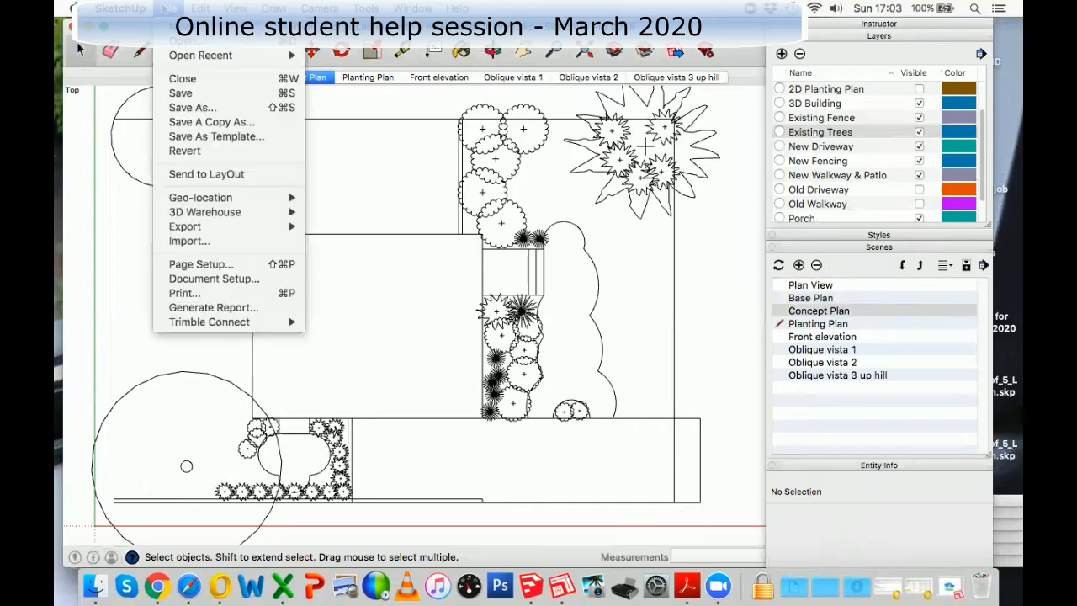
click(202, 108)
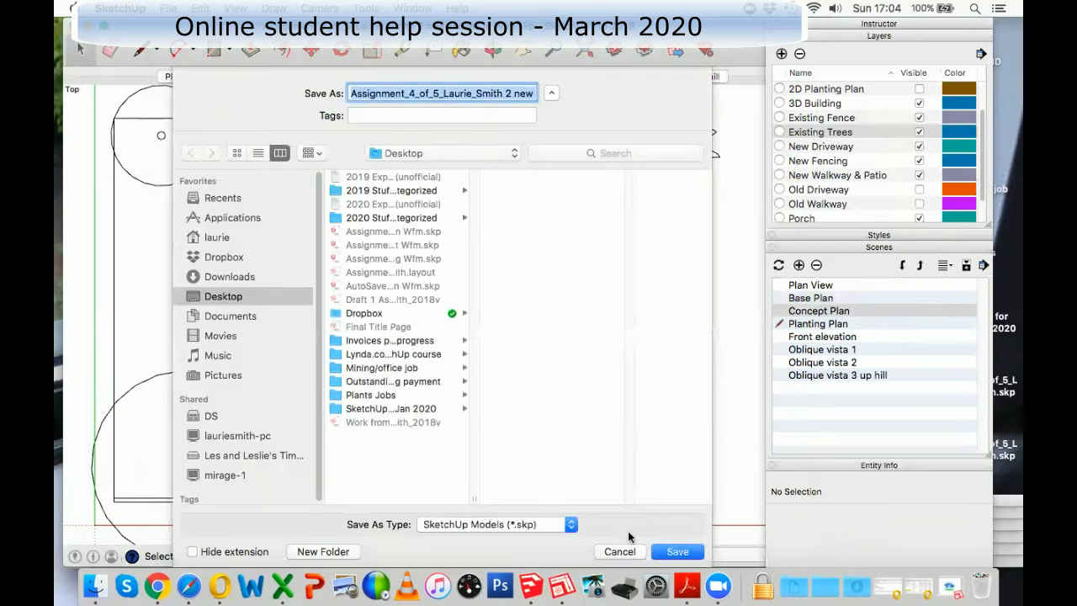
click(624, 552)
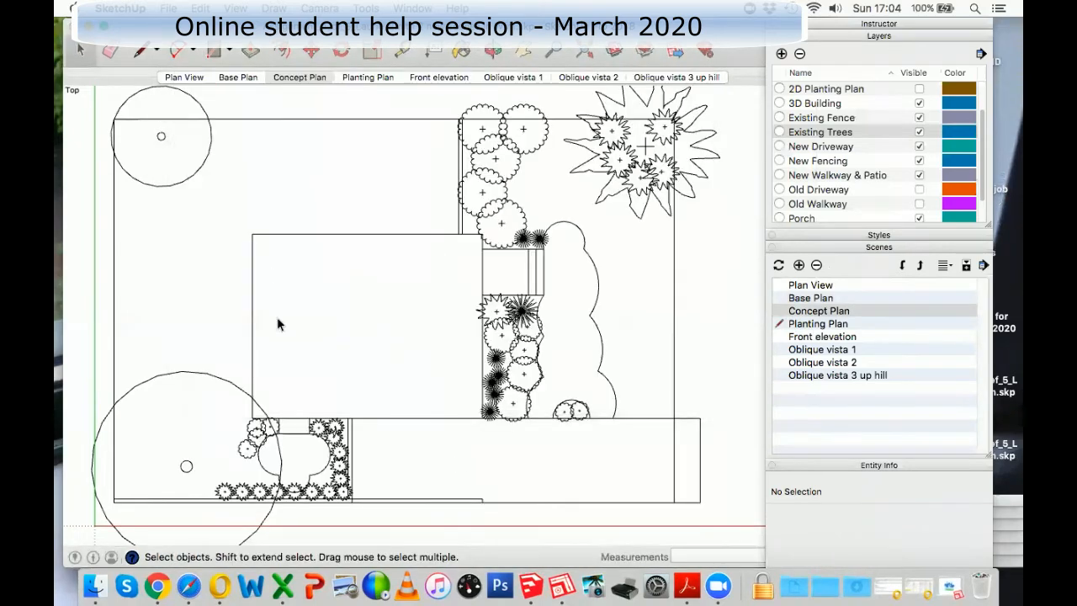
Step: Save the SketchUp model, and update the model reference of the Concept page's viewport in LayOut
click(169, 9)
click(190, 94)
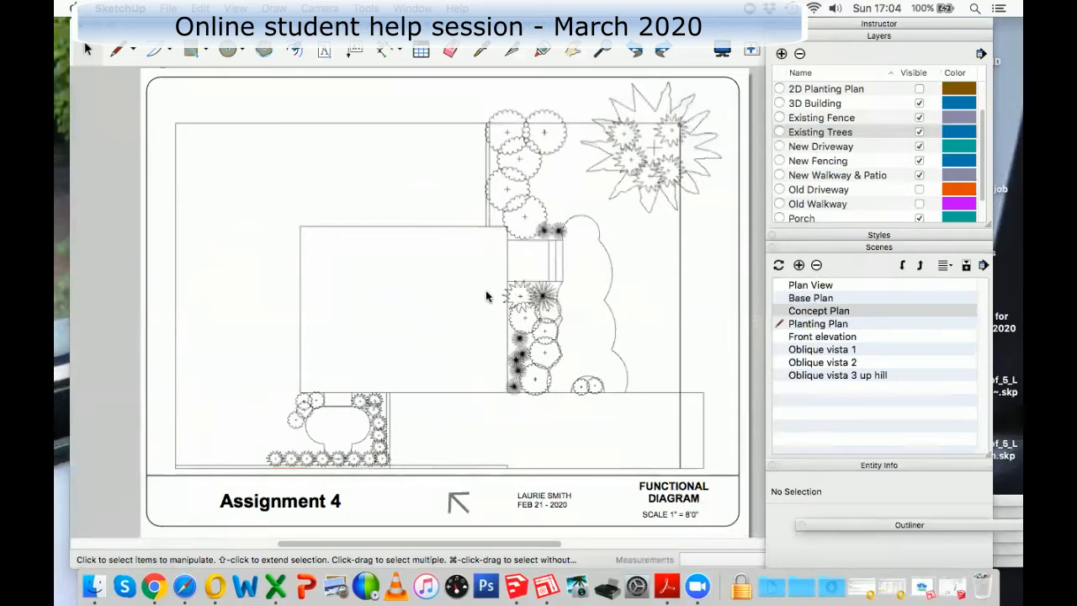
right_click(519, 340)
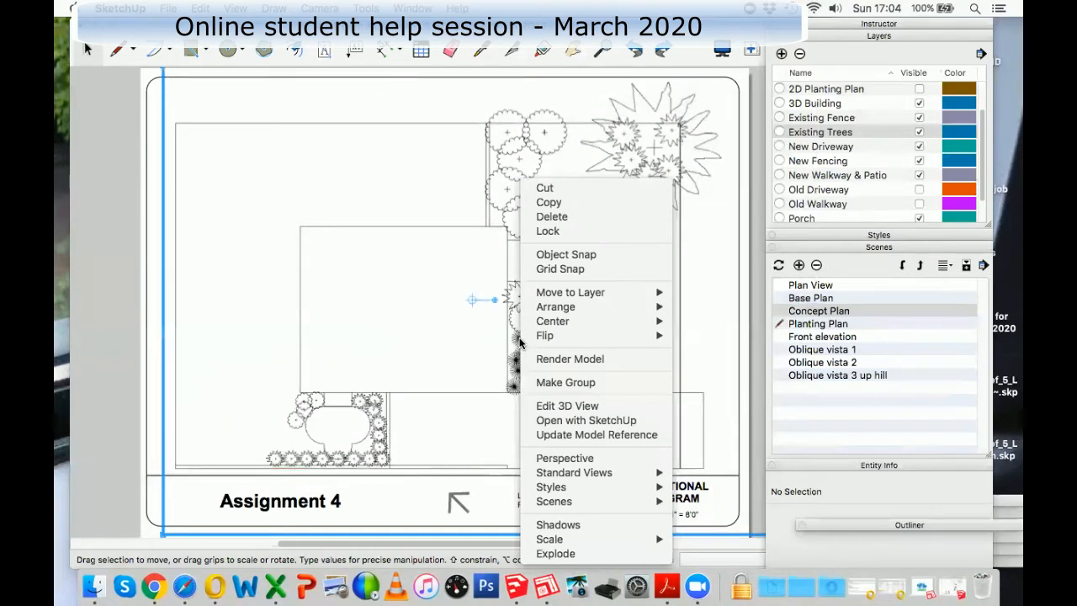
click(592, 435)
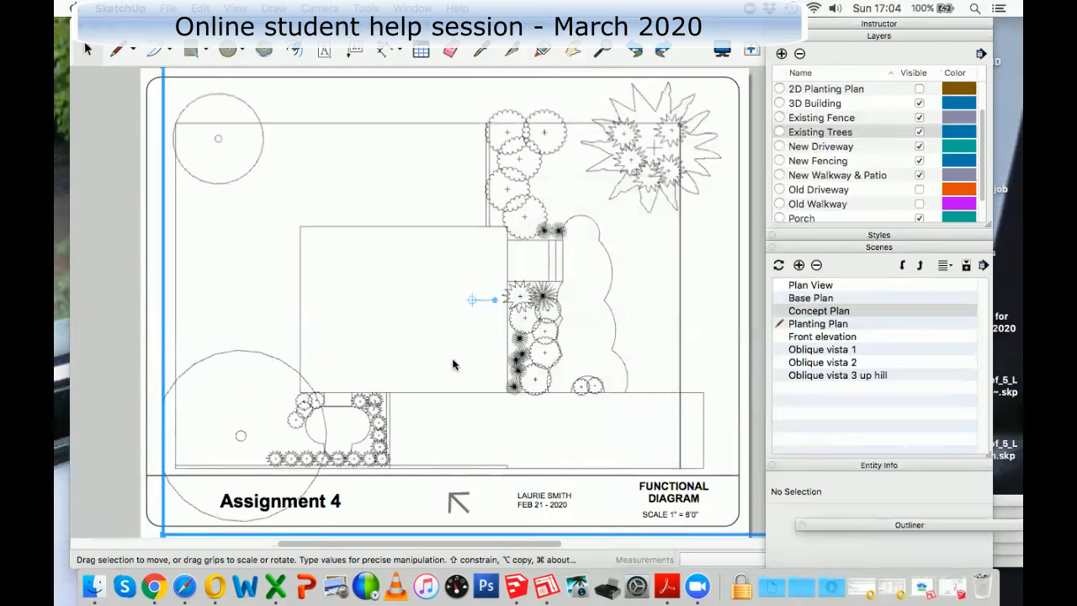
Step: Extend the plan viewport's left edge past the page edge to include the full canopy of the large existing tree
click(163, 293)
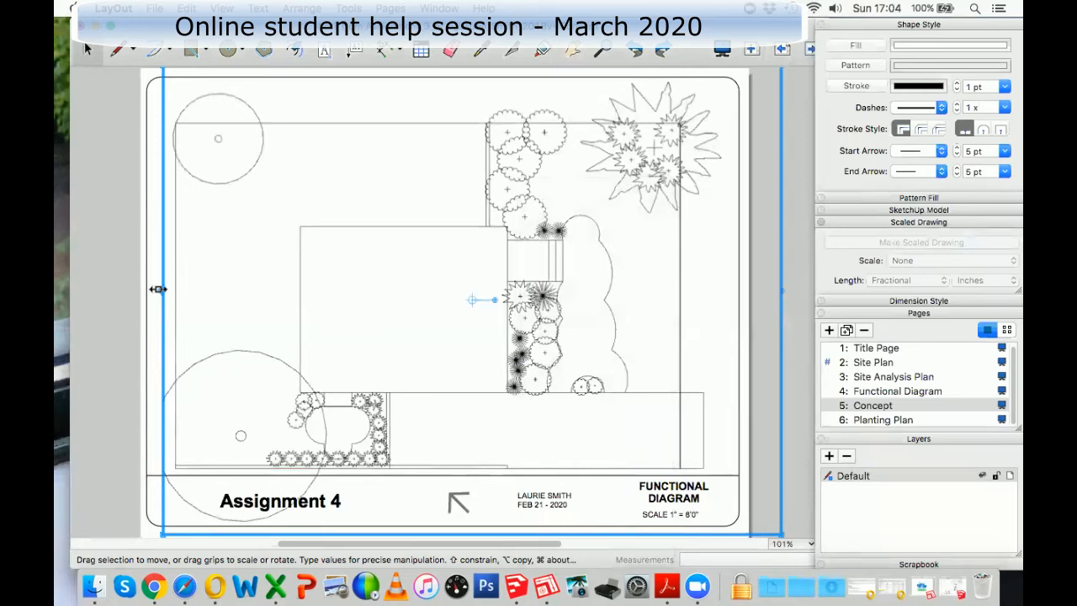
drag(159, 289, 131, 292)
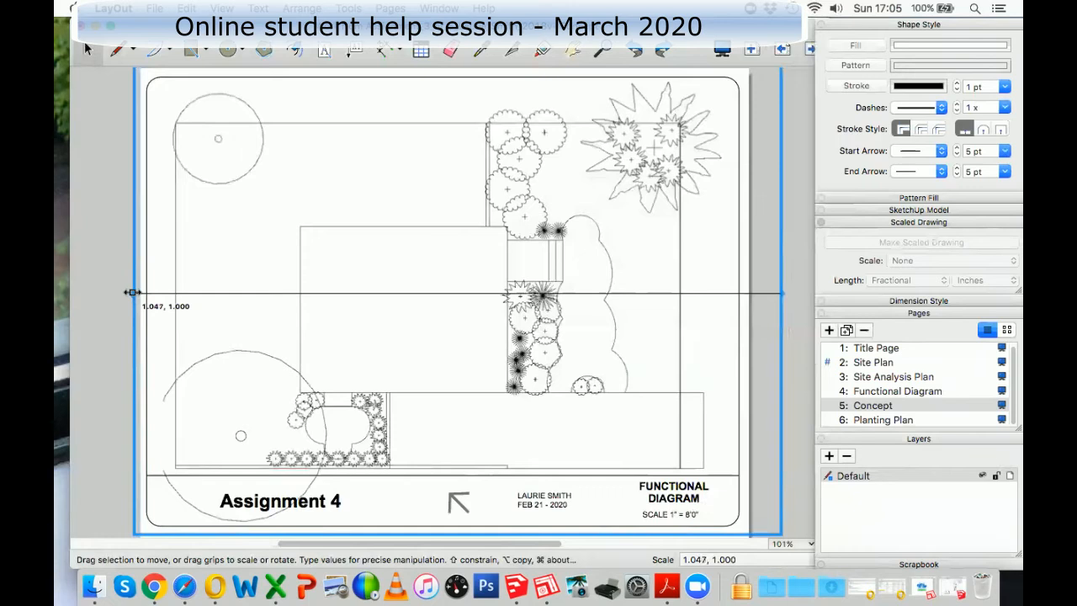
drag(132, 292, 117, 292)
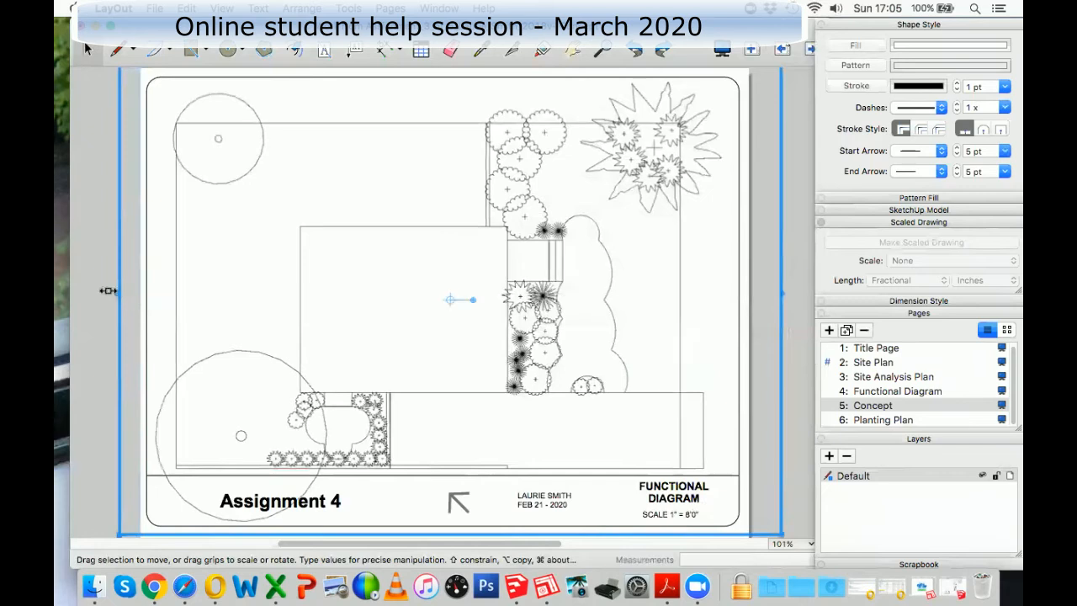
click(102, 298)
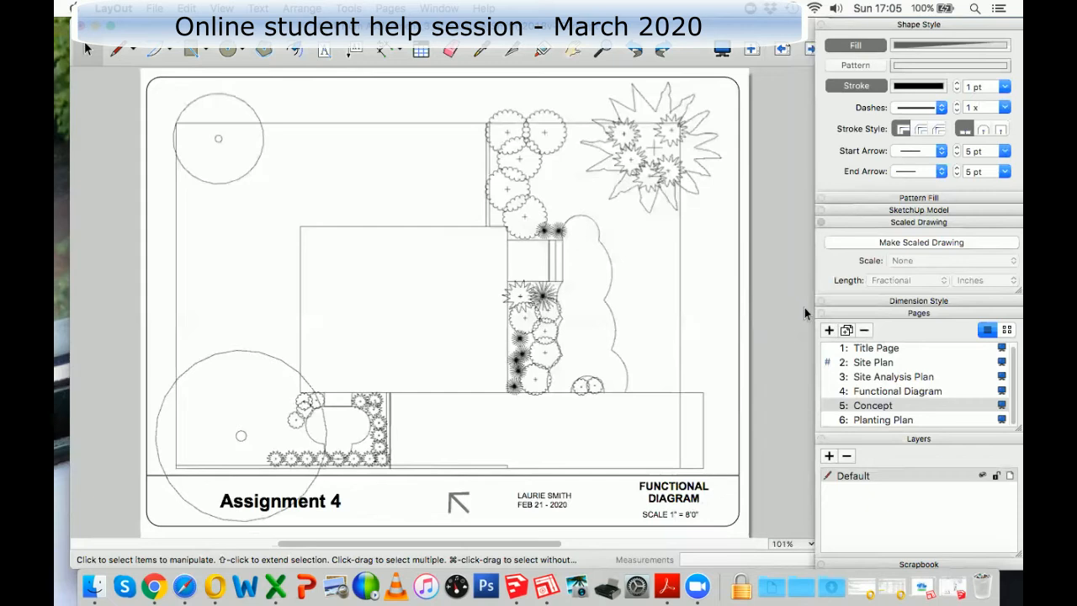
Step: Copy the plan viewport from the Concept page to the same position on the Planting Plan page
click(521, 339)
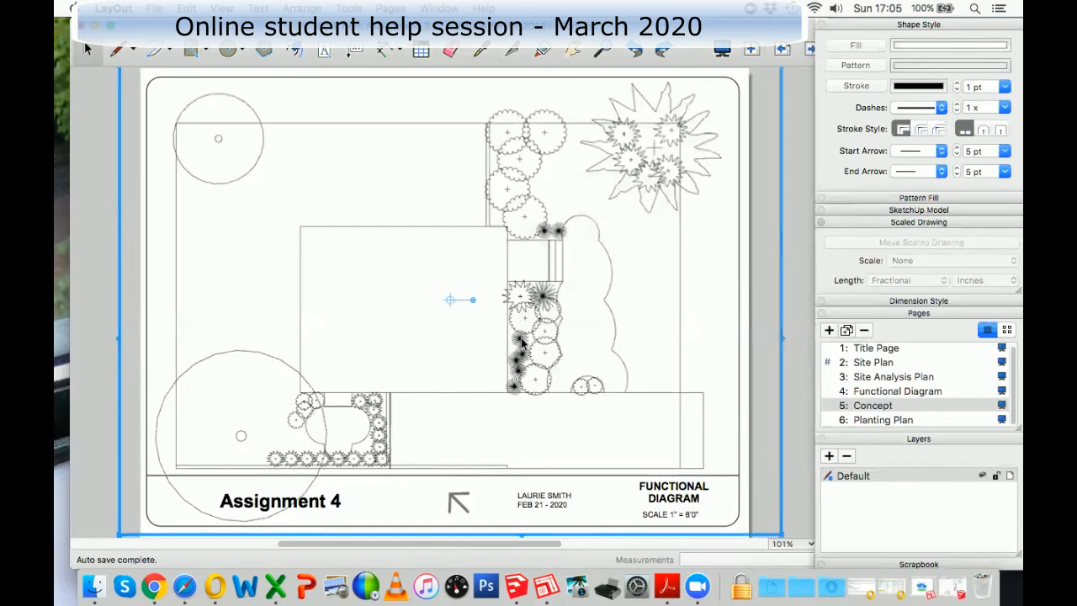
click(872, 421)
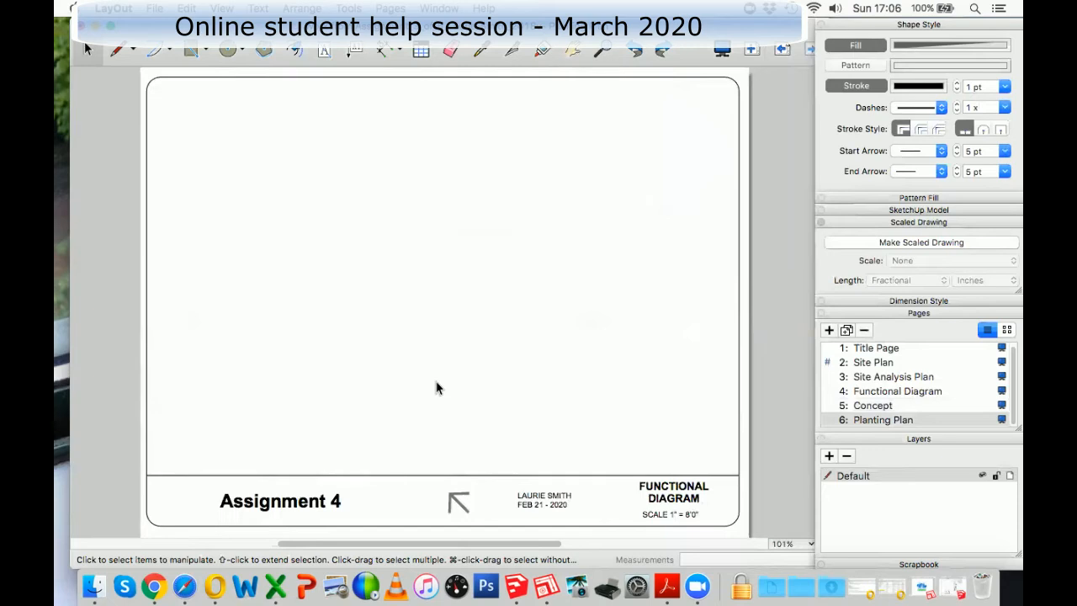
key(super+v)
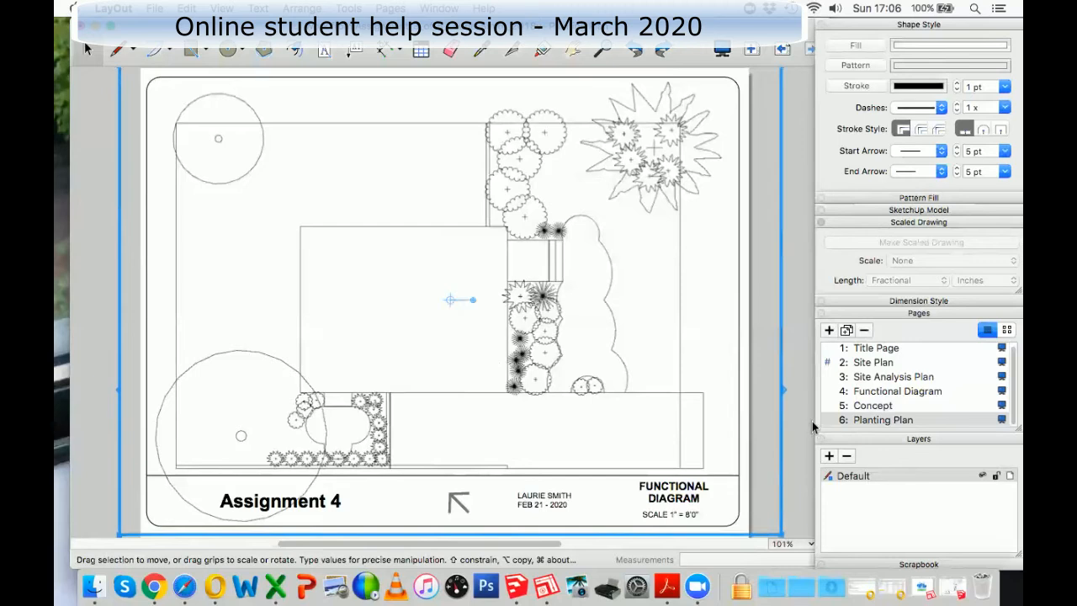
Step: Minimize the SketchUp model window, and assign the Planting Plan scene to the viewport on LayOut's Planting Plan page
click(956, 587)
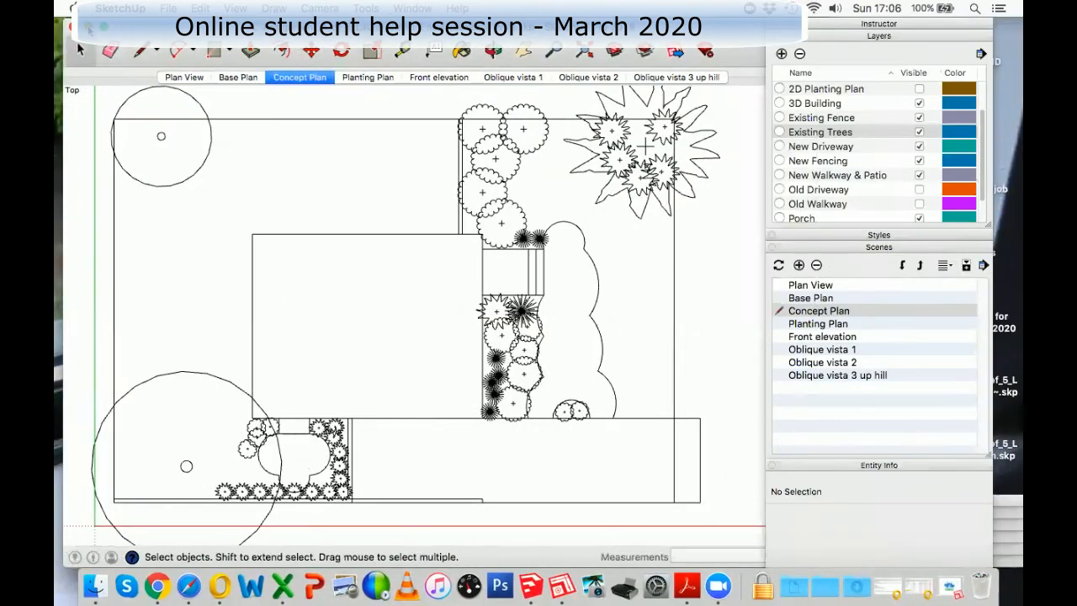
click(88, 28)
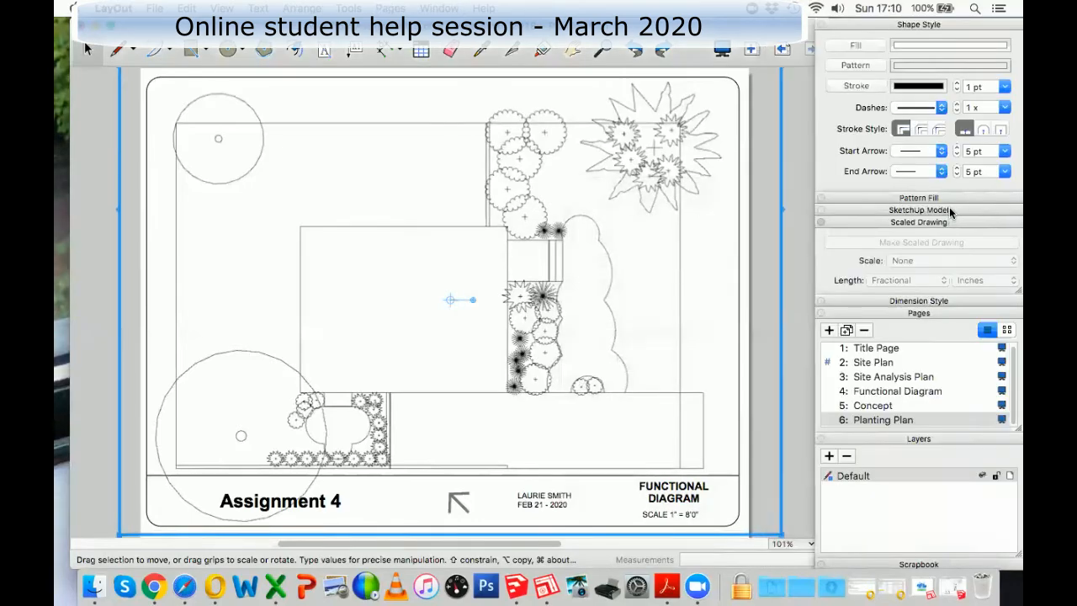
click(950, 212)
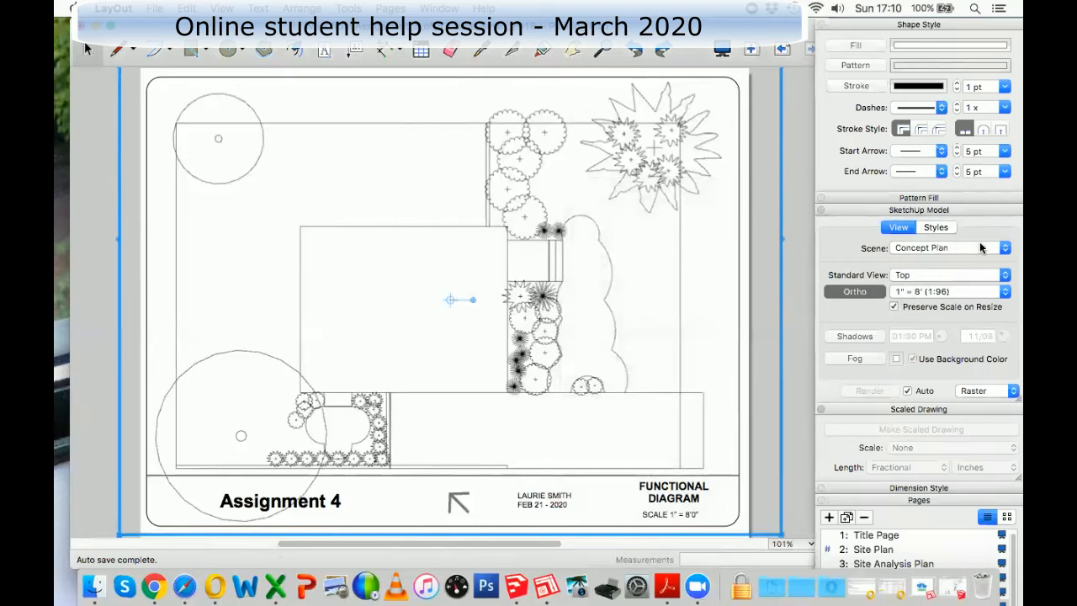
click(1005, 248)
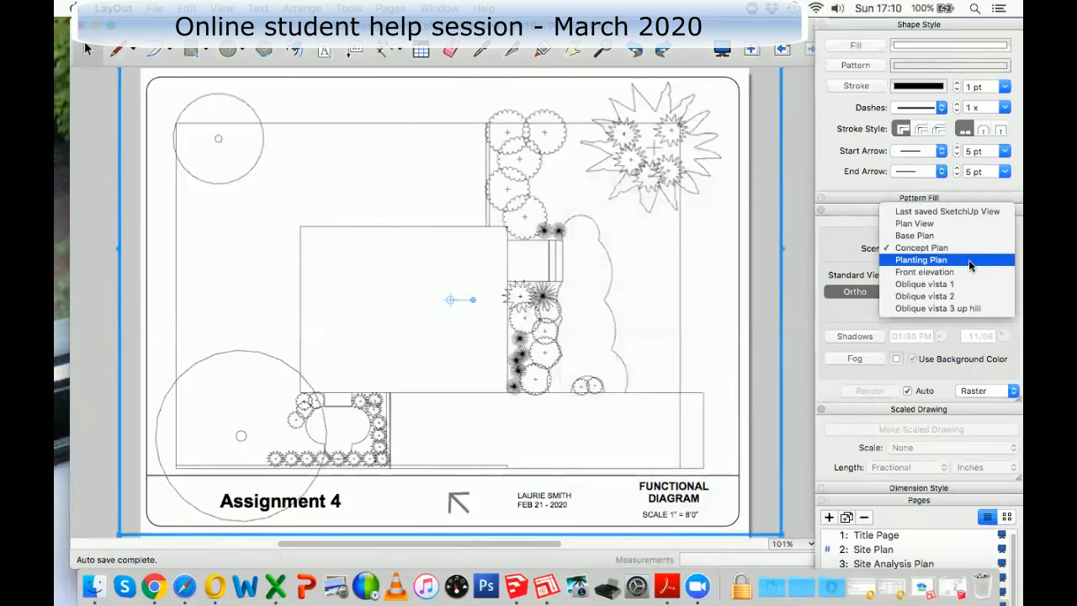
click(970, 262)
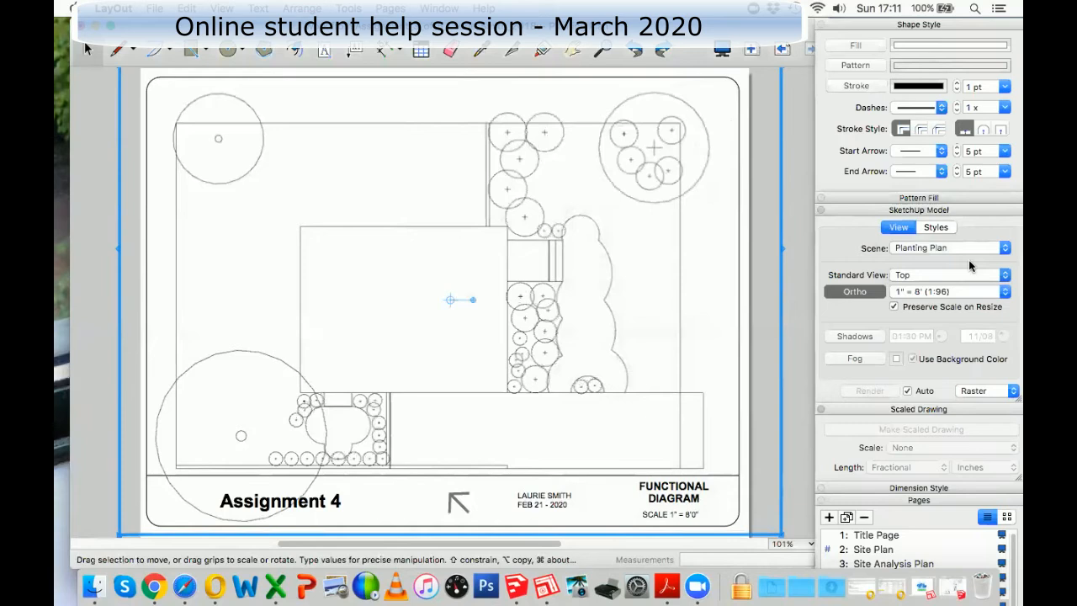
Step: Deselect the viewport and review the Site Analysis Plan, Functional Diagram, Title Page, Concept and Planting Plan pages
click(797, 263)
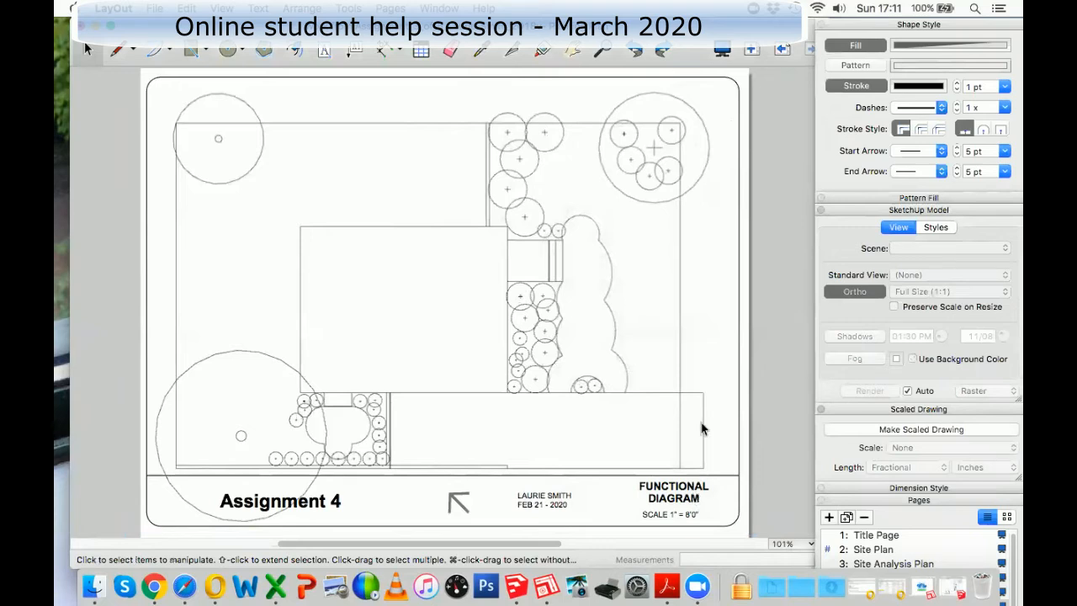
click(964, 210)
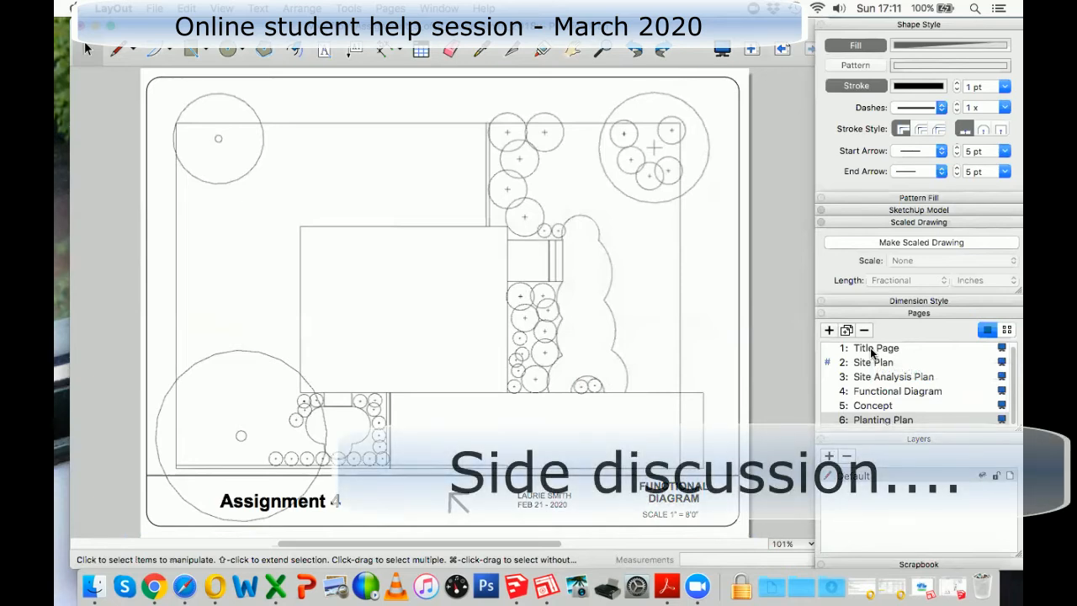
click(865, 377)
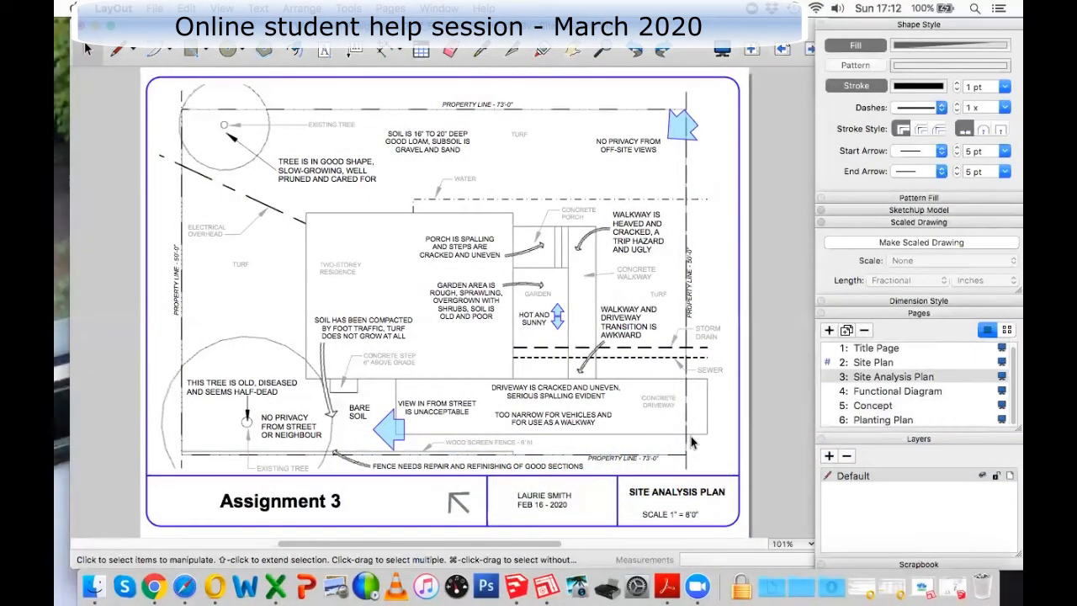
click(869, 392)
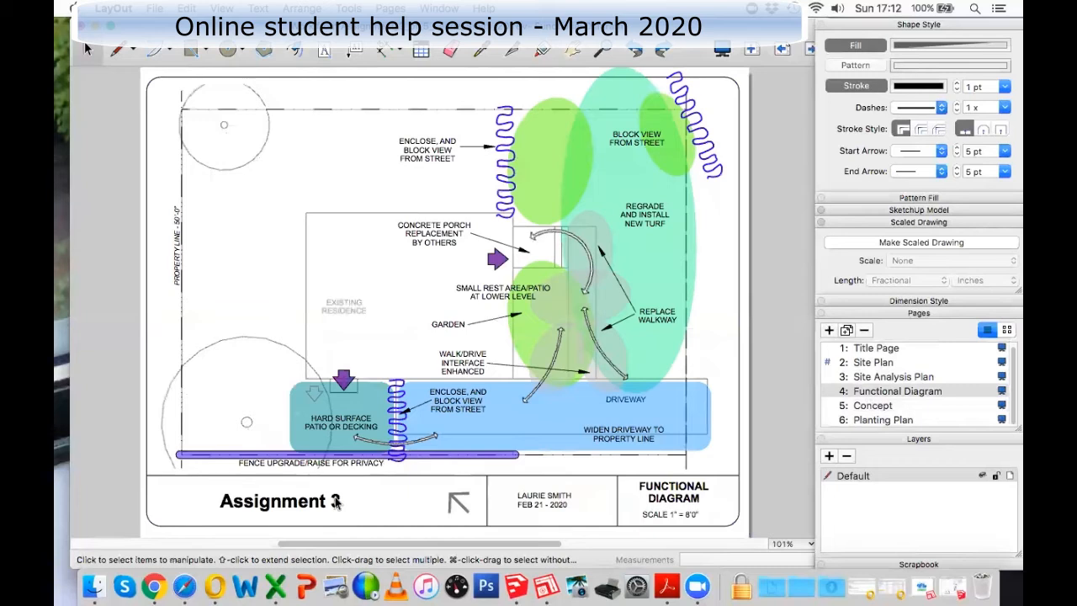
click(867, 408)
click(863, 419)
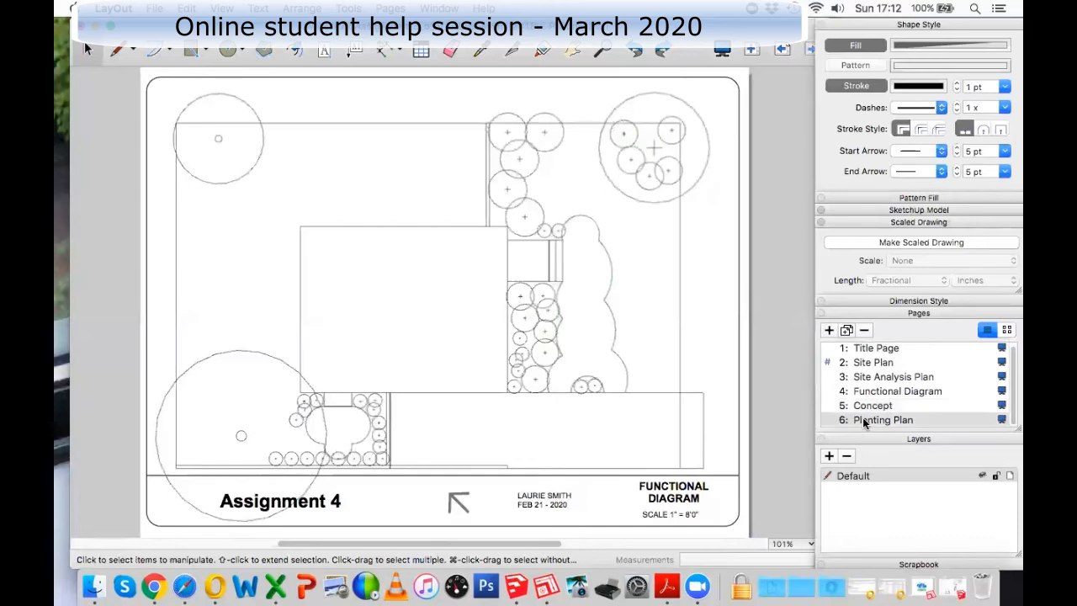
click(863, 348)
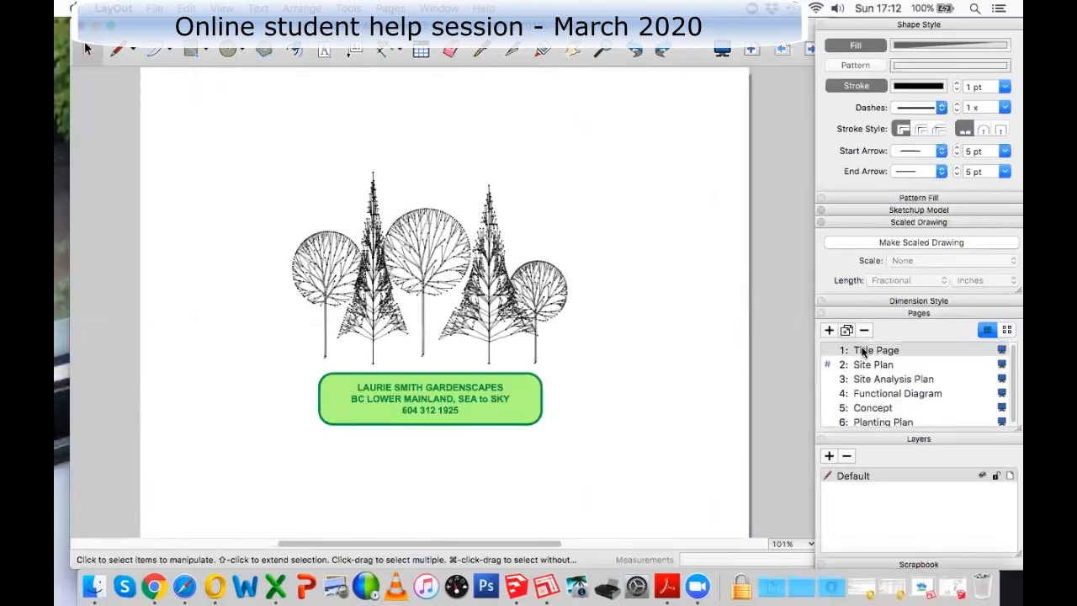
click(863, 409)
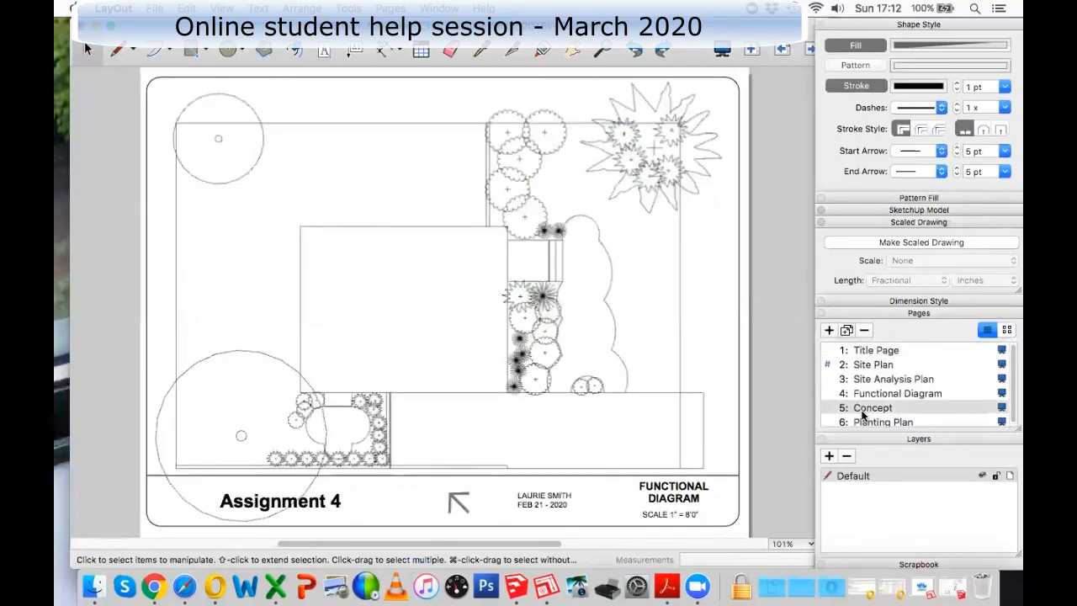
click(863, 424)
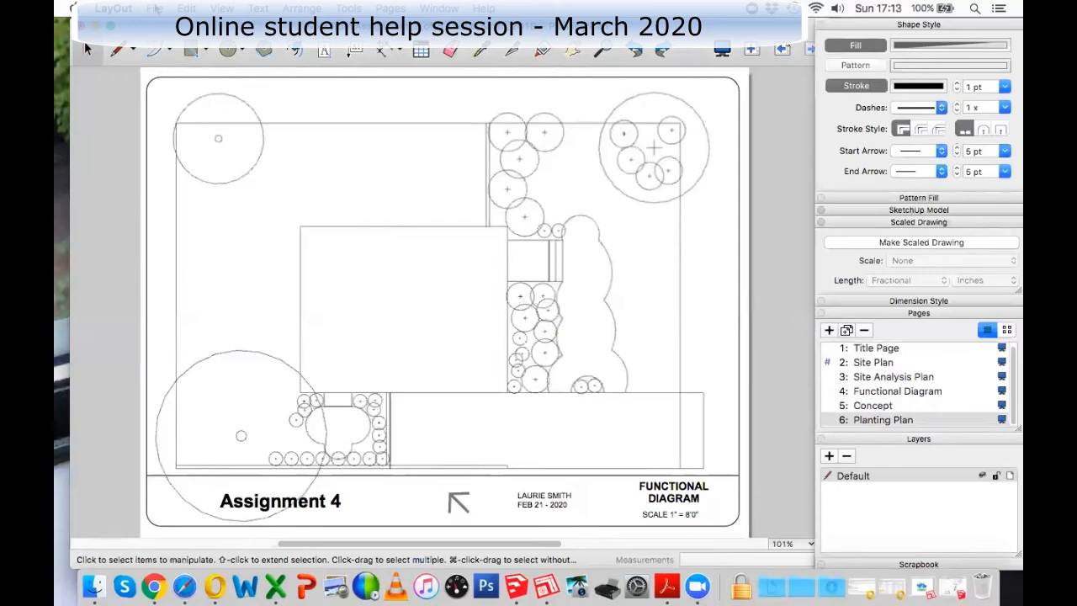
Step: Save a copy of the document to the Desktop in LayOut format as SACRED LAYOUT FILE
click(154, 9)
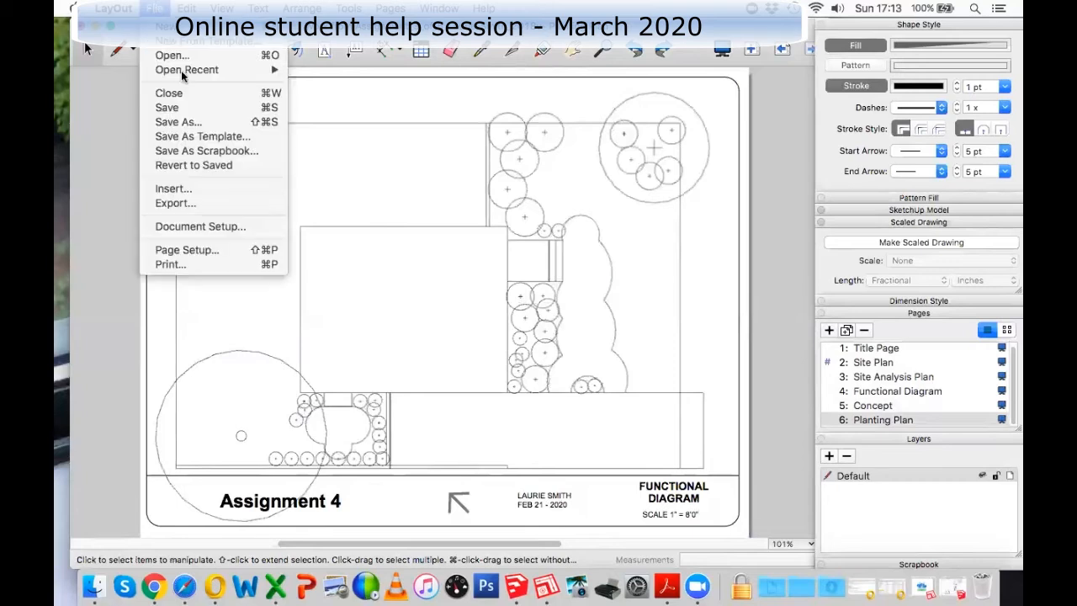
click(190, 120)
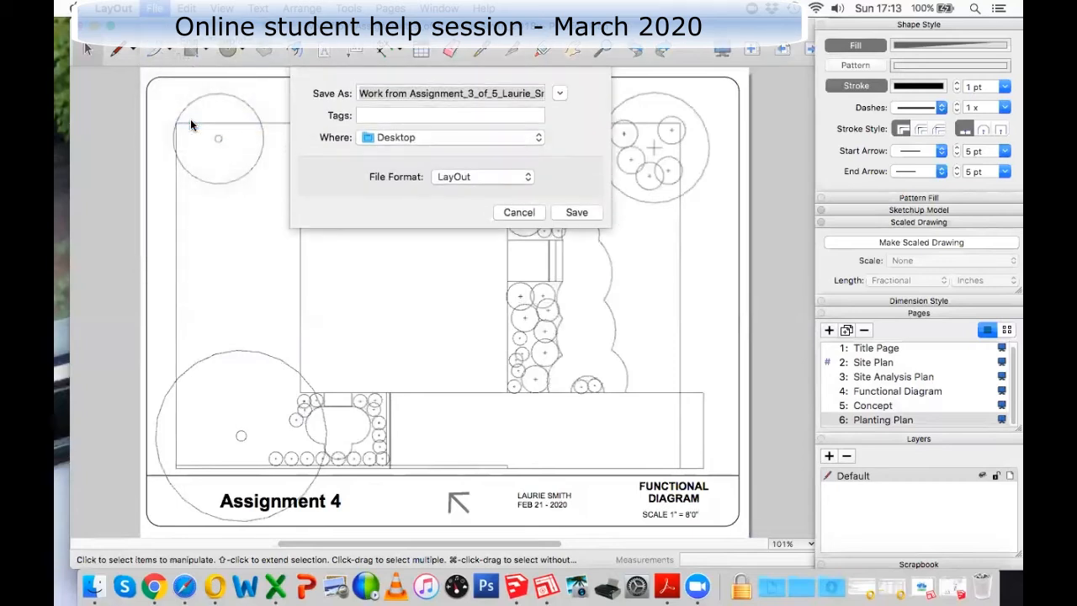
key(BackSpace)
text(S)
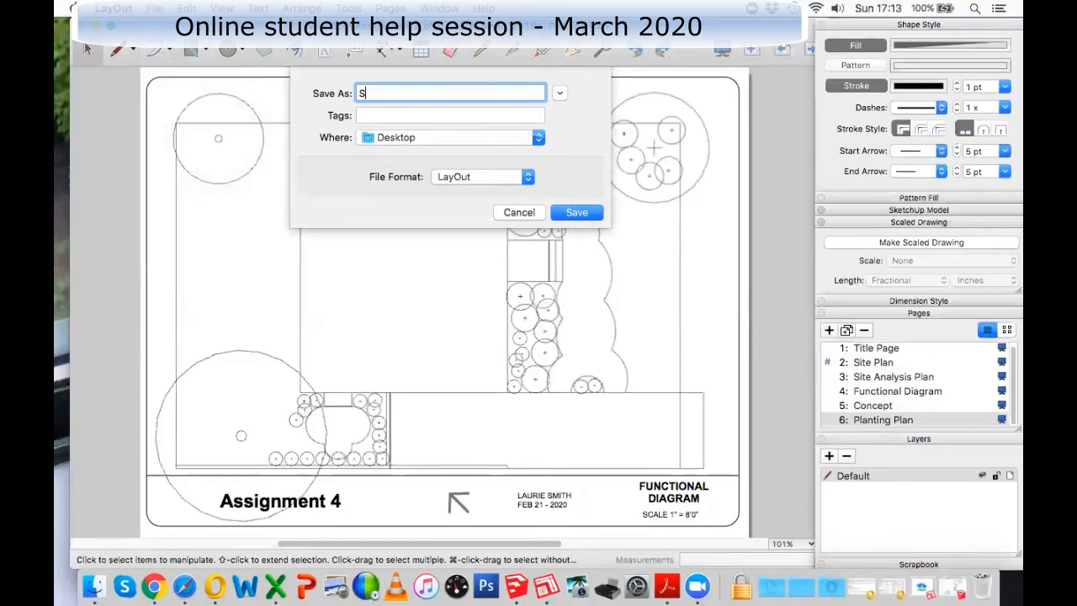
text(ACRED LAYOUT )
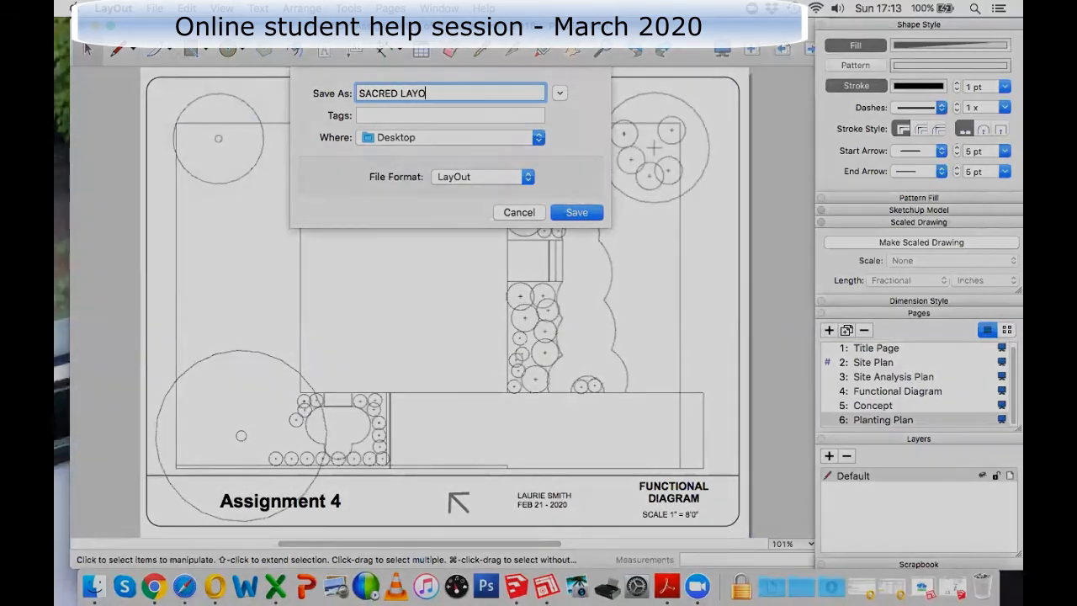
text(FILE)
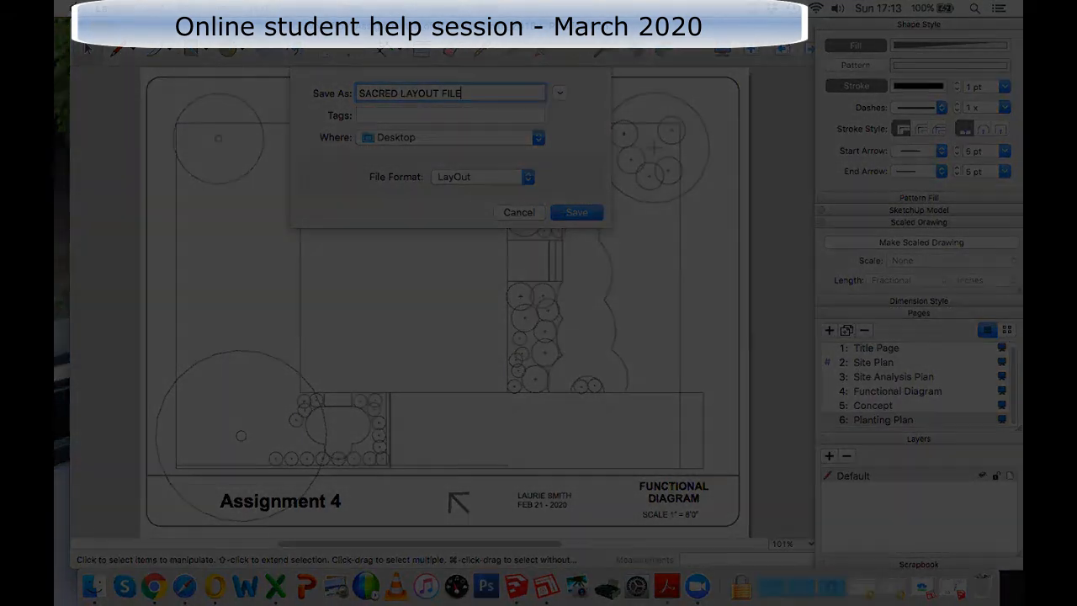
key(Return)
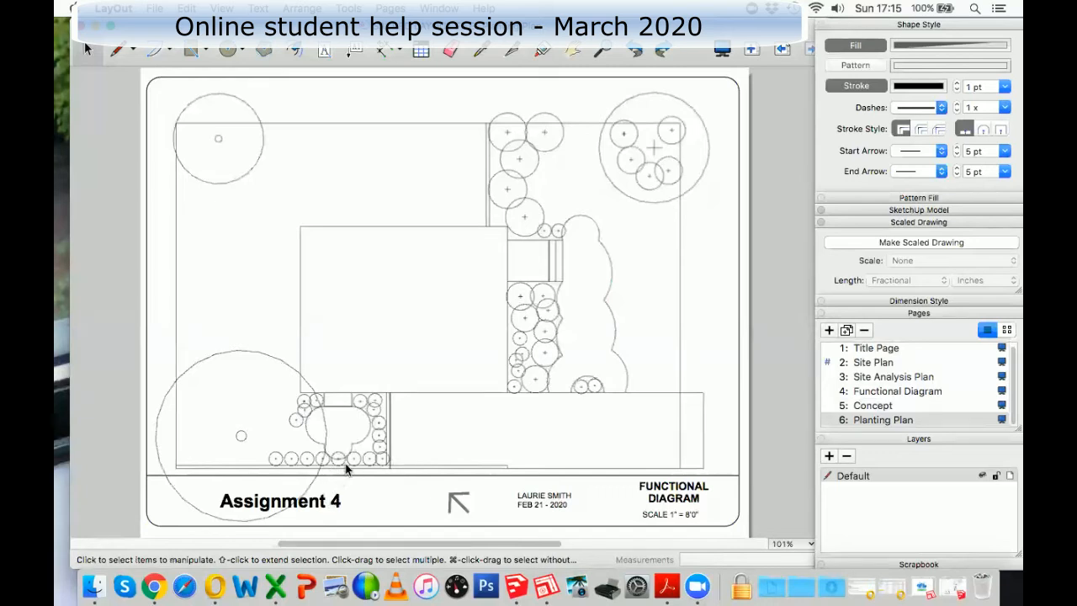
right_click(330, 502)
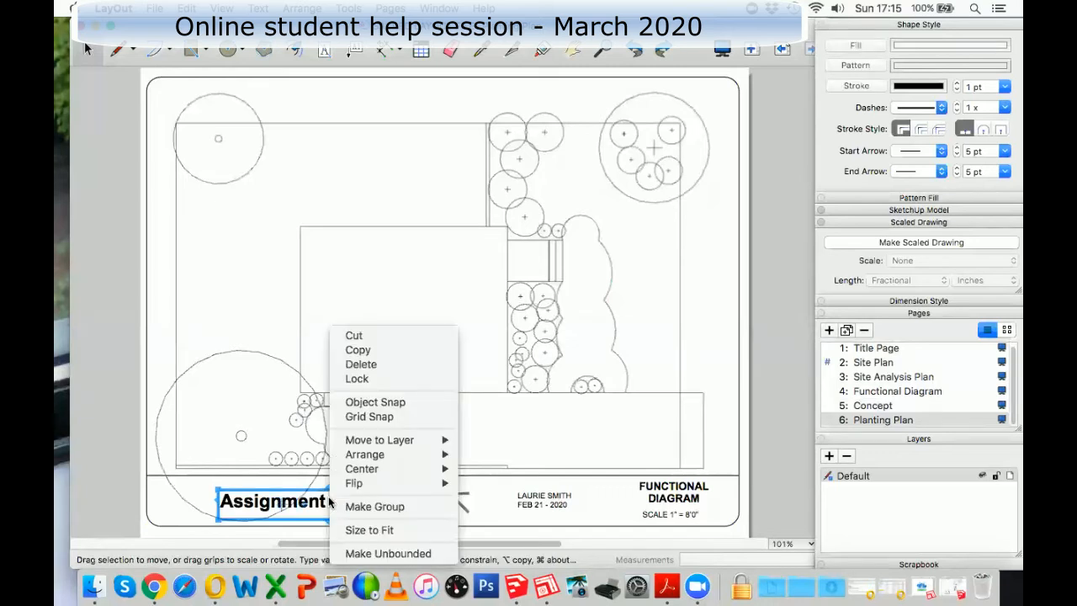
click(542, 409)
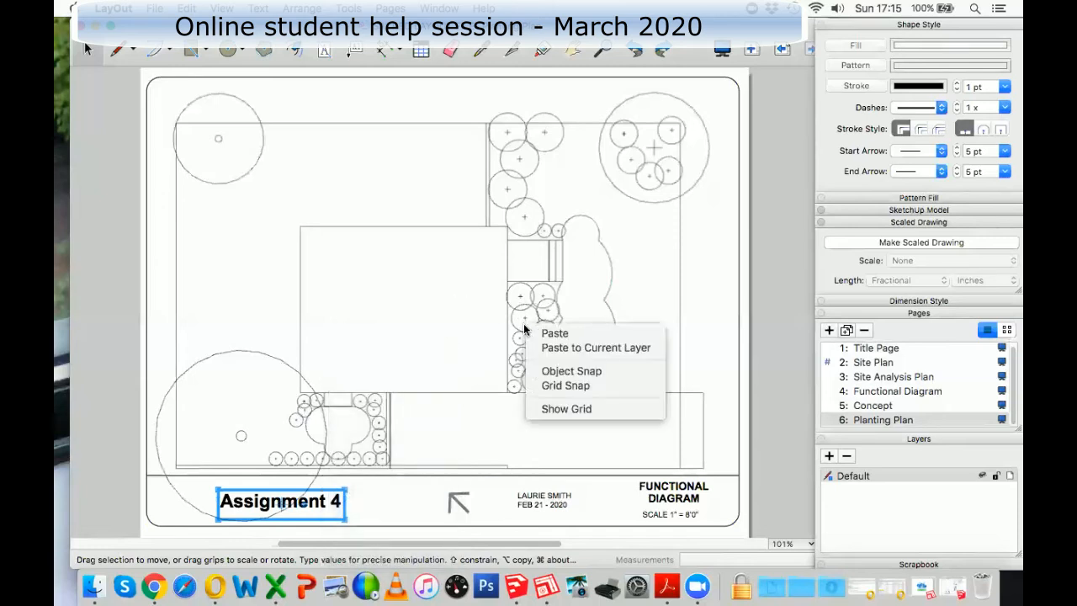
click(472, 289)
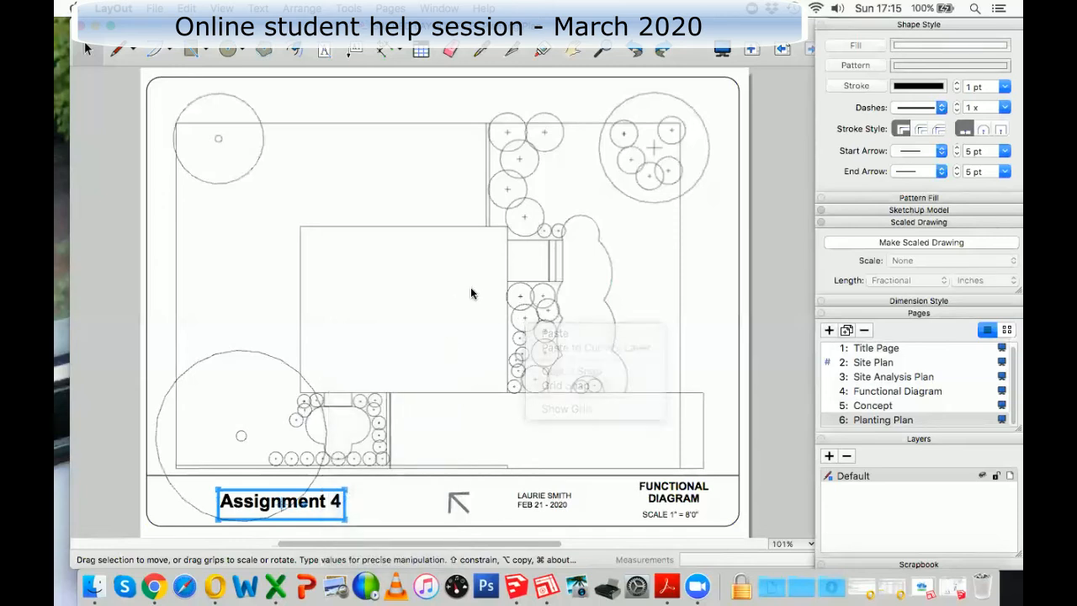
click(413, 273)
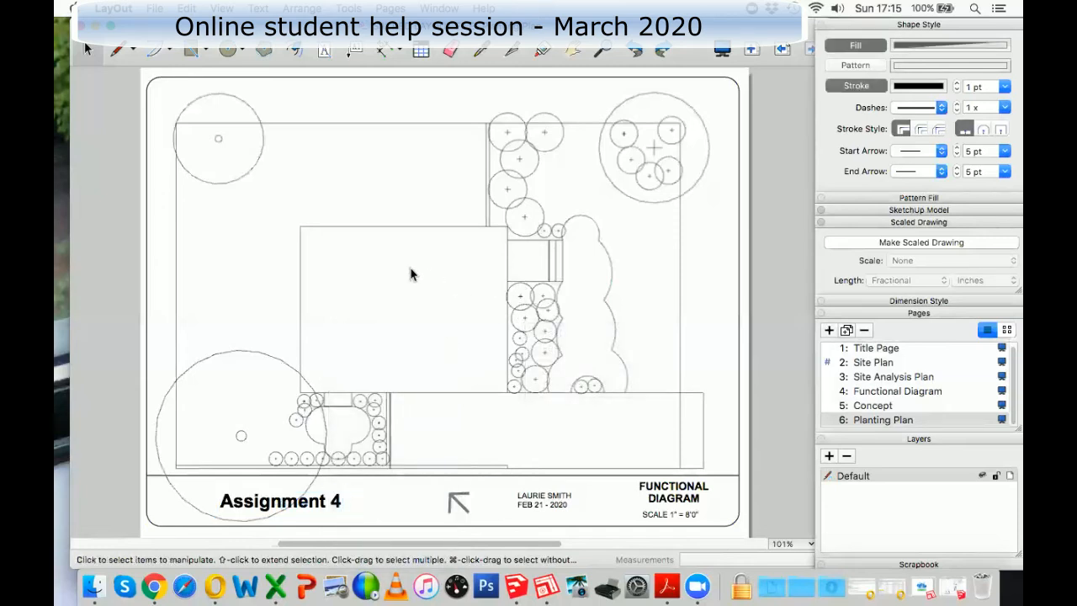
Step: Send the plan viewport on the Planting Plan page to the back
right_click(547, 281)
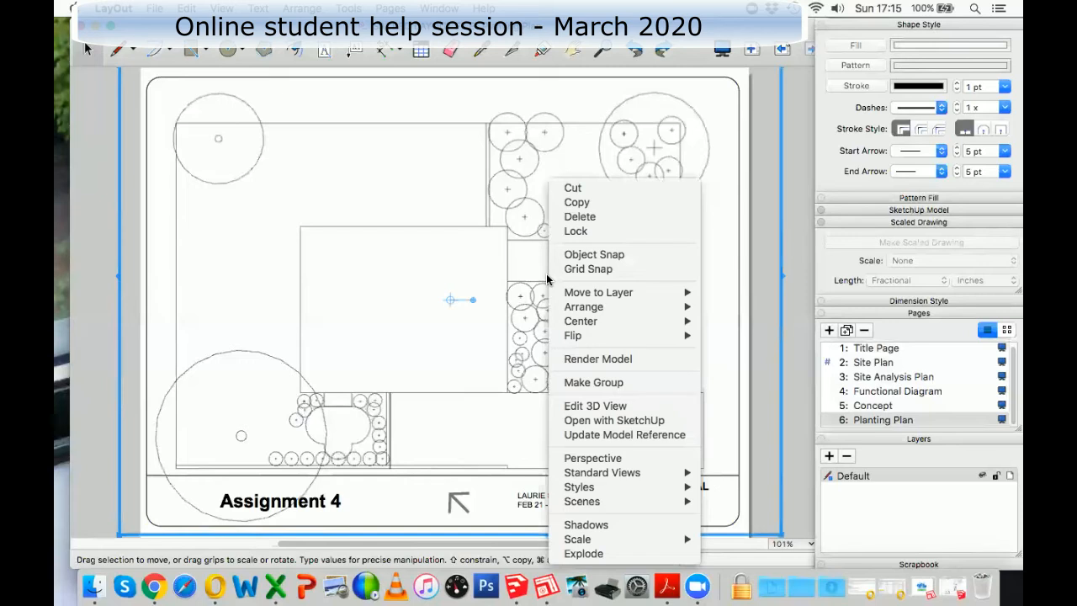
mouse_move(580, 310)
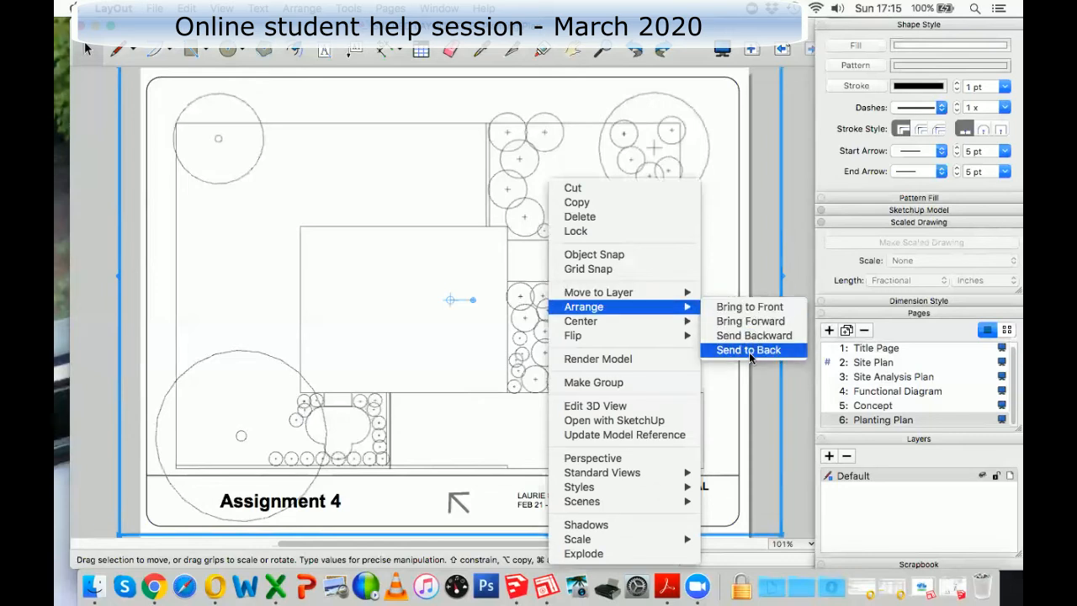
click(749, 350)
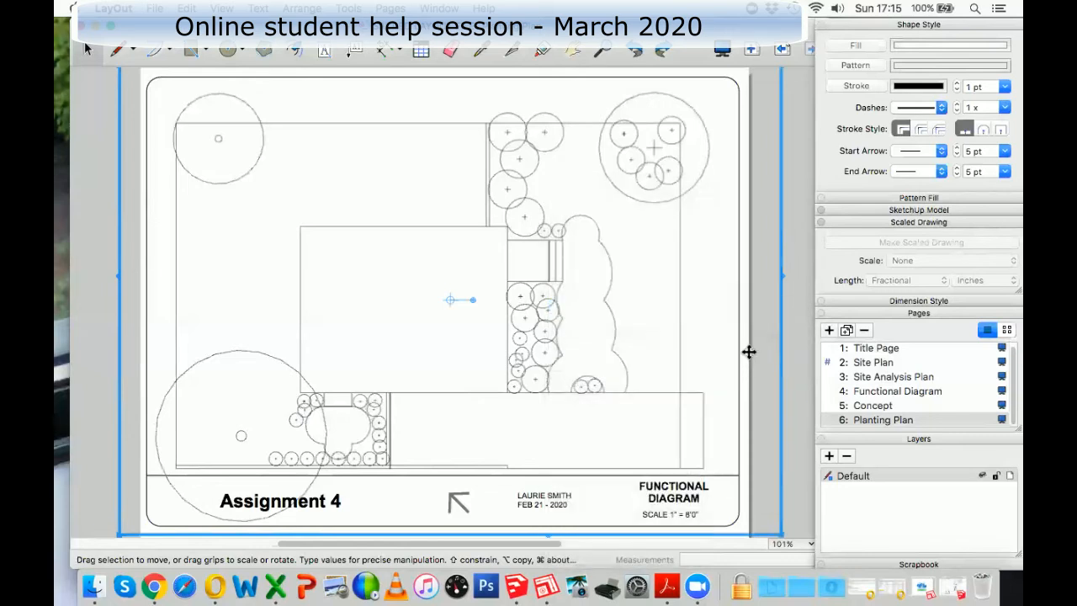
Step: Draw a rectangle in the title block covering the part of the large existing tree's canopy that overlaps it
click(206, 51)
click(229, 68)
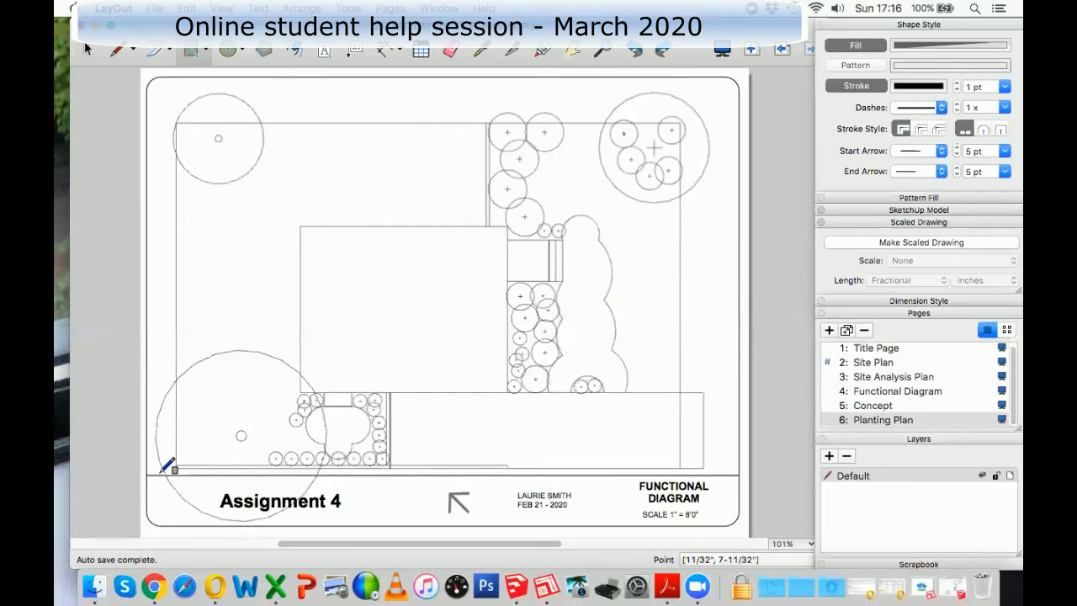
scroll(181, 464, up, 2)
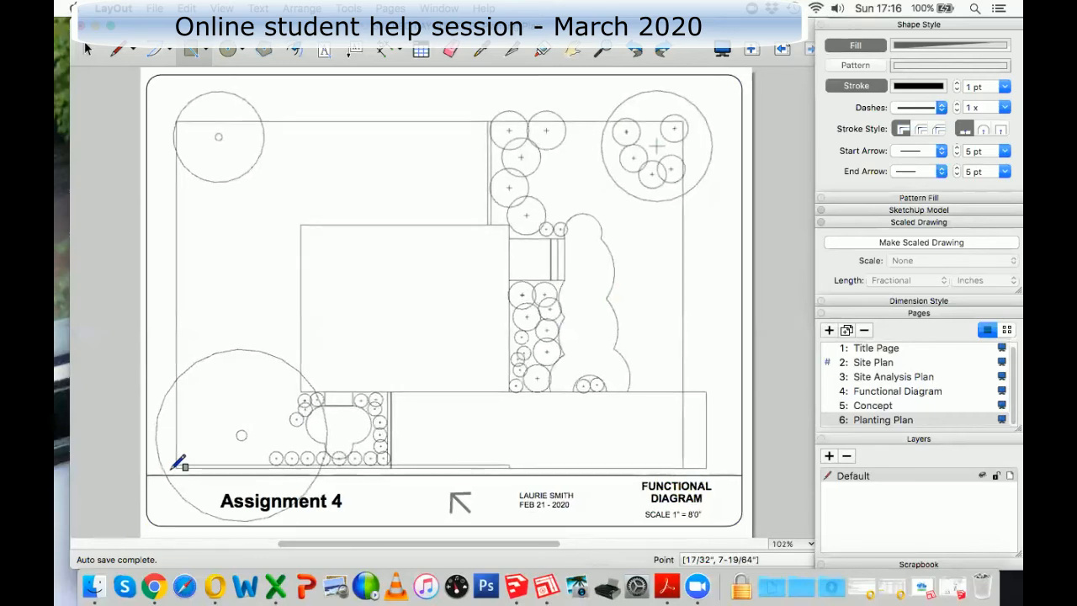
scroll(180, 464, up, 4)
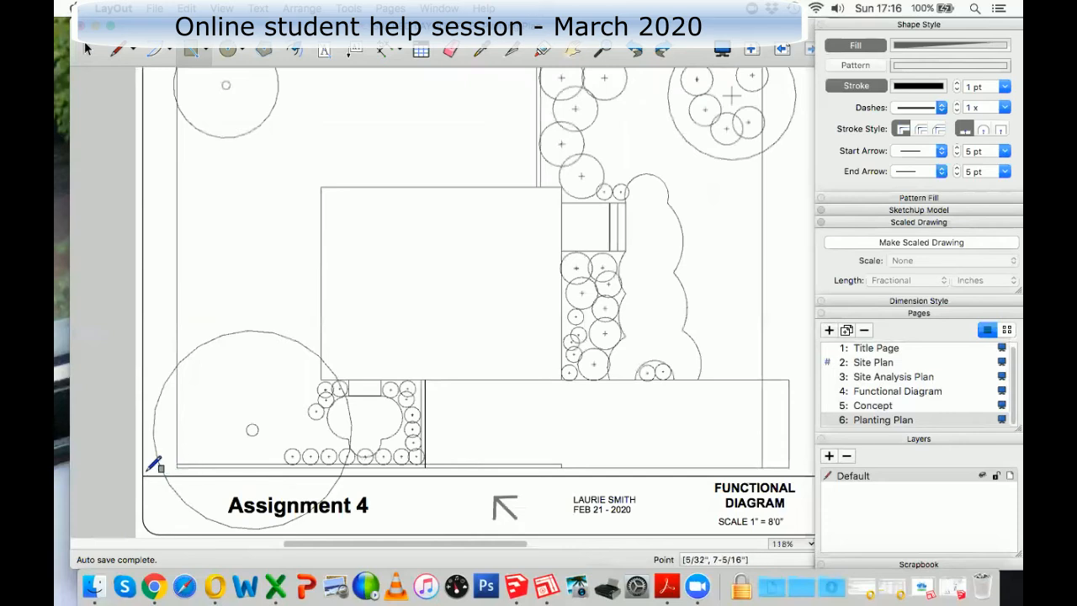
scroll(155, 464, up, 2)
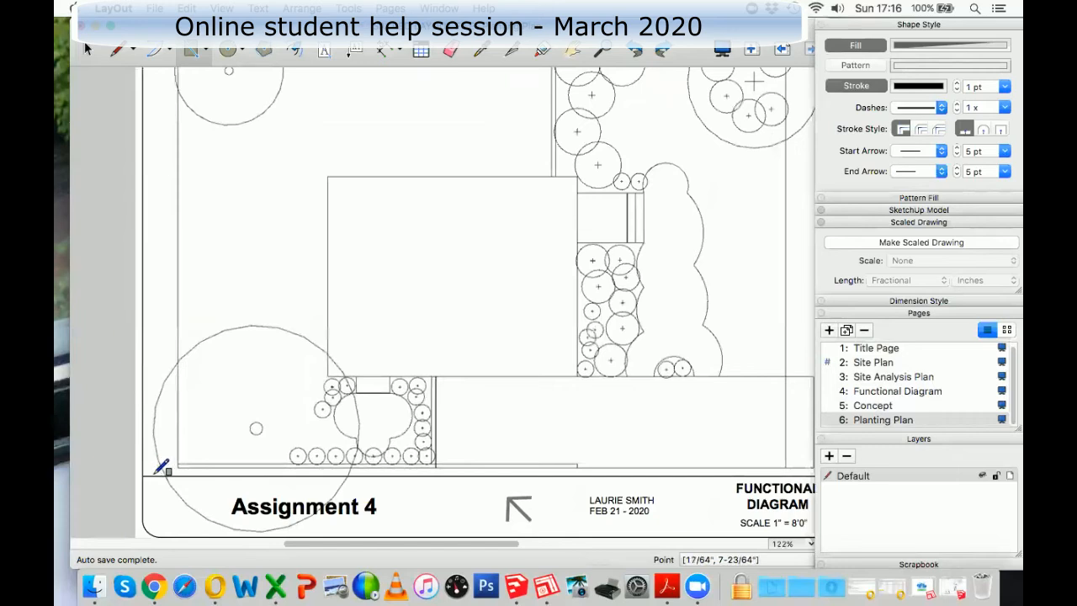
click(153, 471)
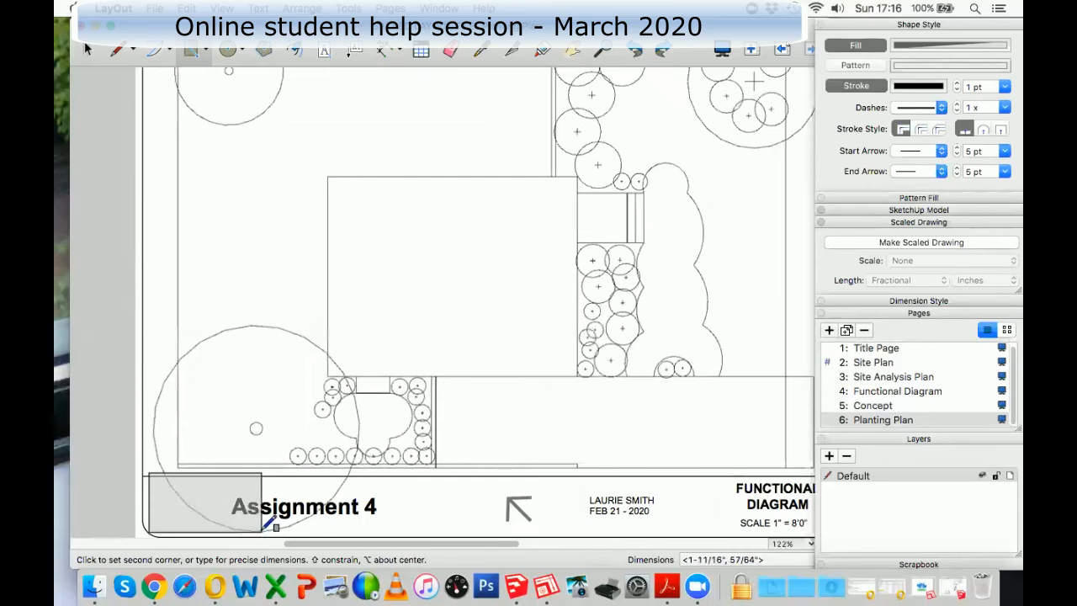
click(358, 533)
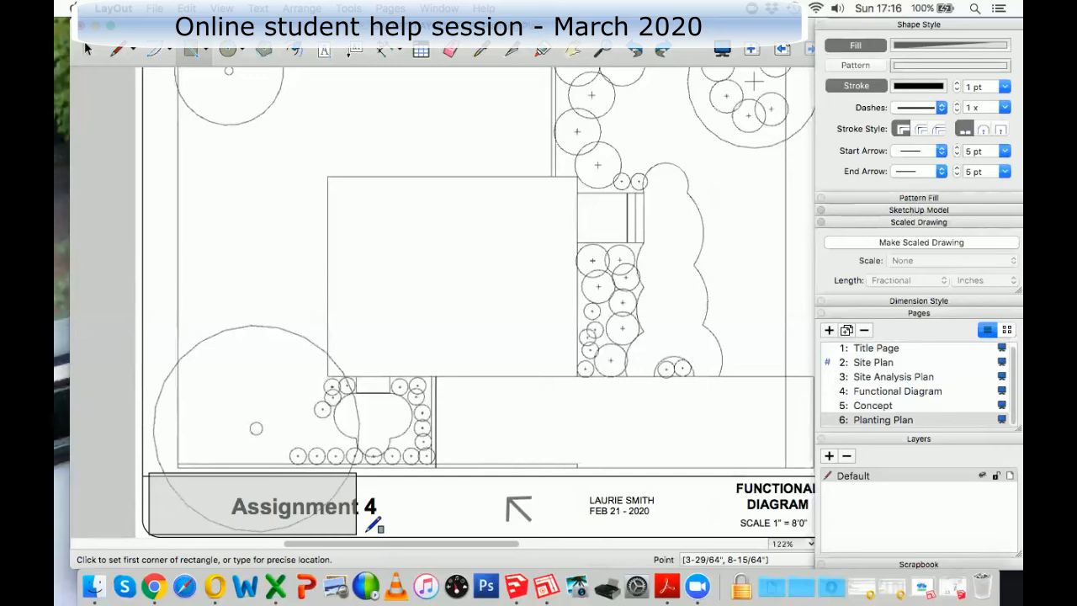
click(366, 531)
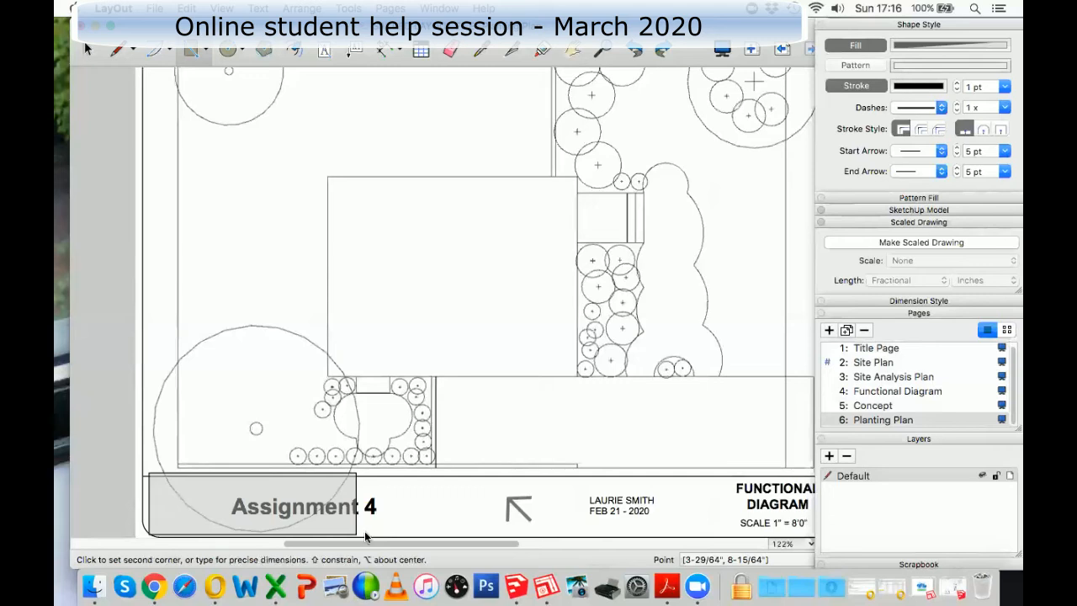
key(space)
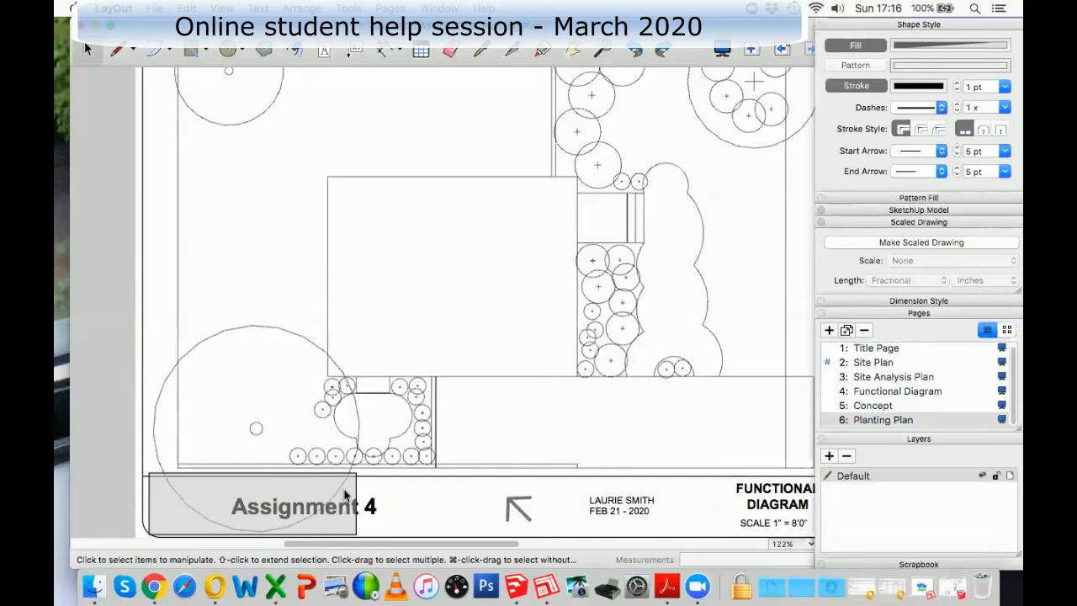
Step: Remove the stroke from the title-block rectangle and fill it with Snow at 100% opacity
click(345, 490)
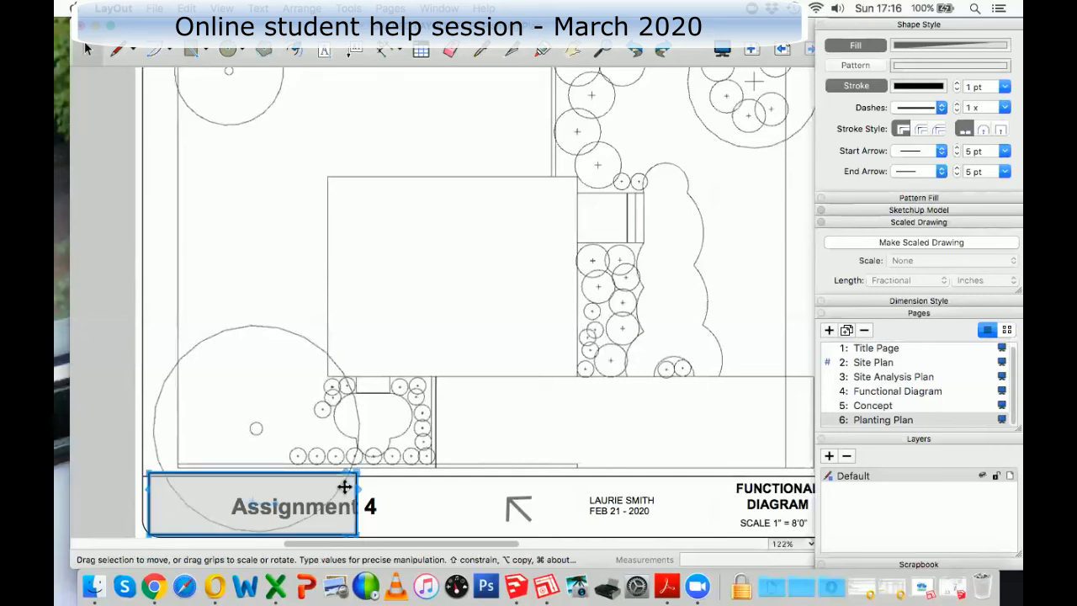
click(871, 87)
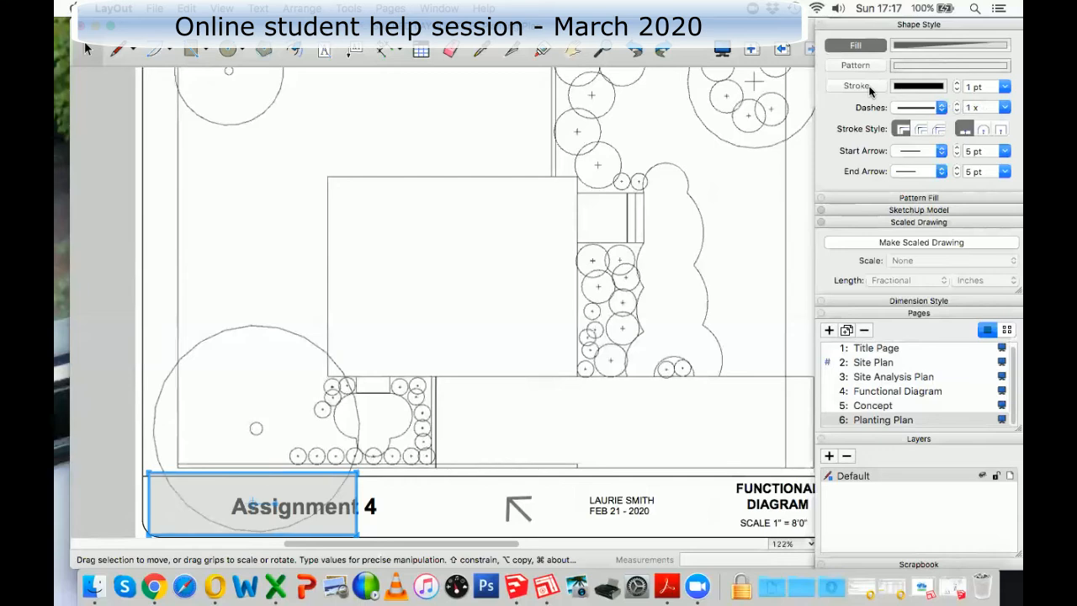
click(910, 44)
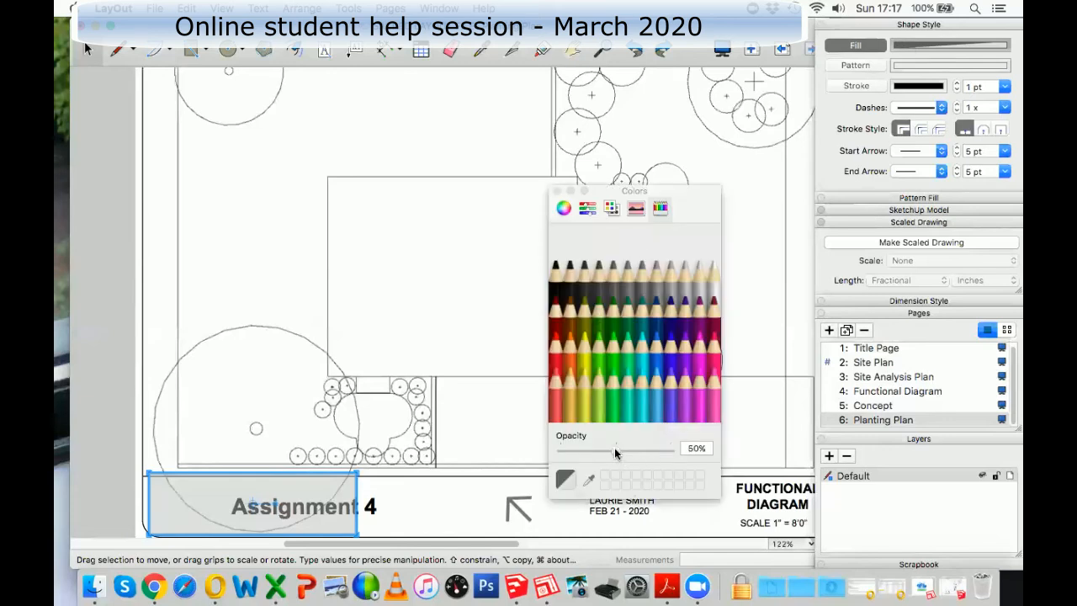
drag(619, 452, 685, 451)
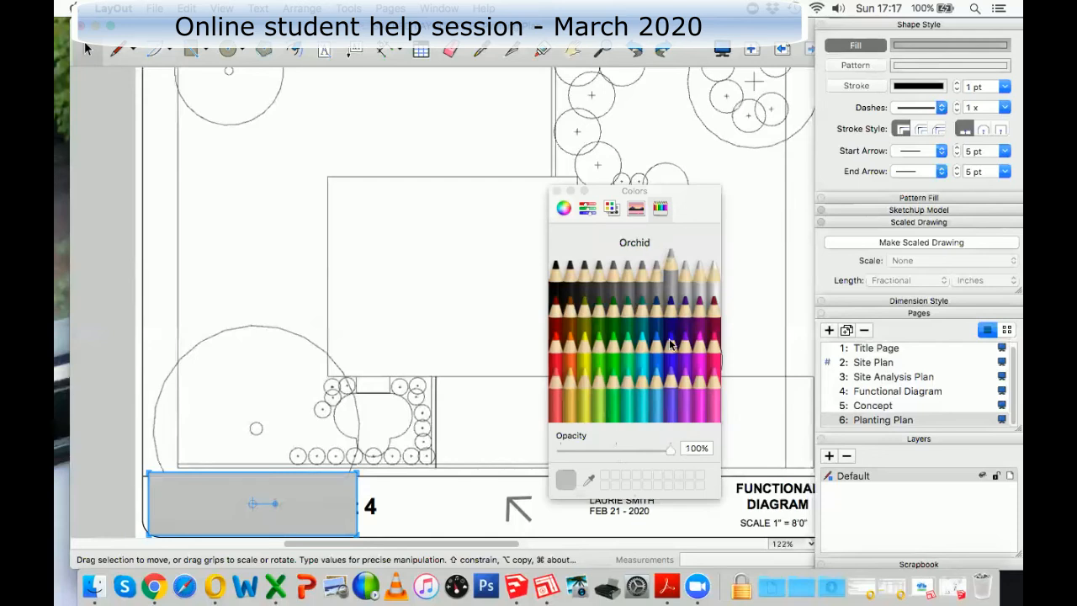
click(712, 283)
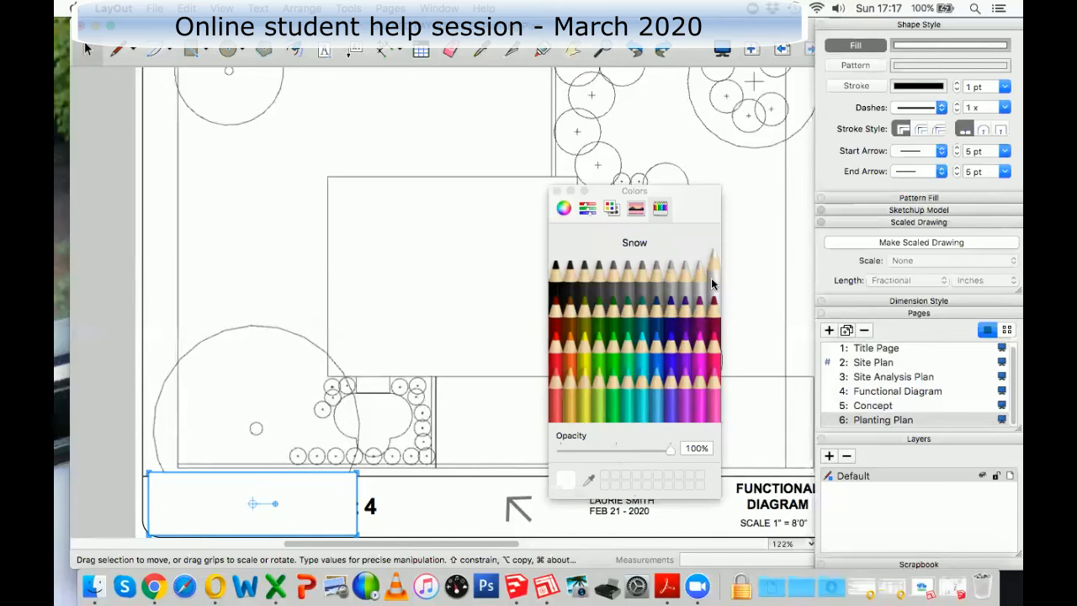
click(556, 191)
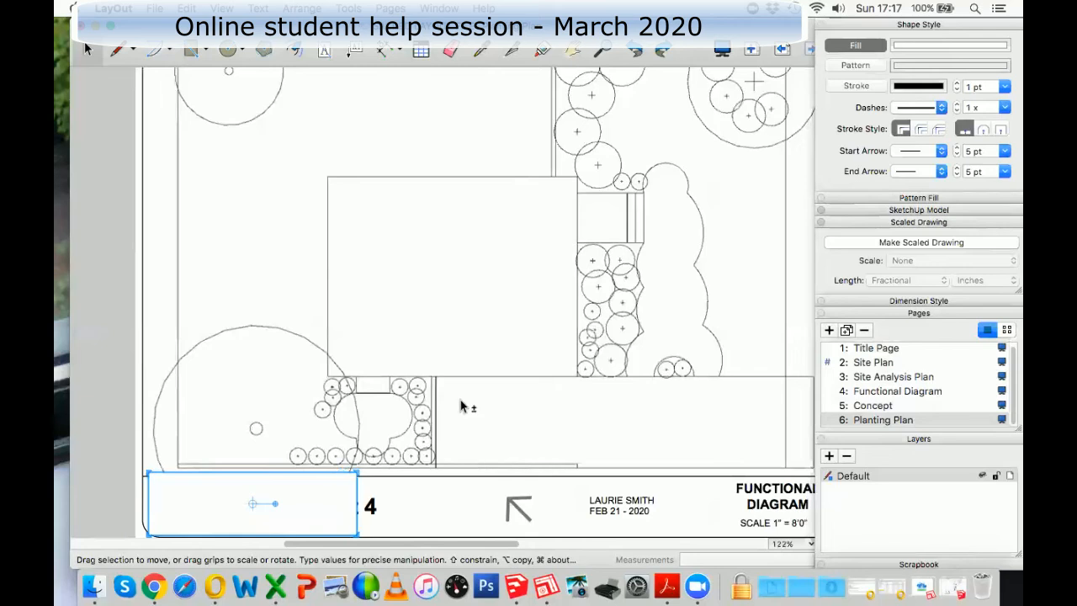
Step: Send the white title-block rectangle and the plan viewport on the Planting Plan page to the back together, and clear the selection
shift+click(588, 349)
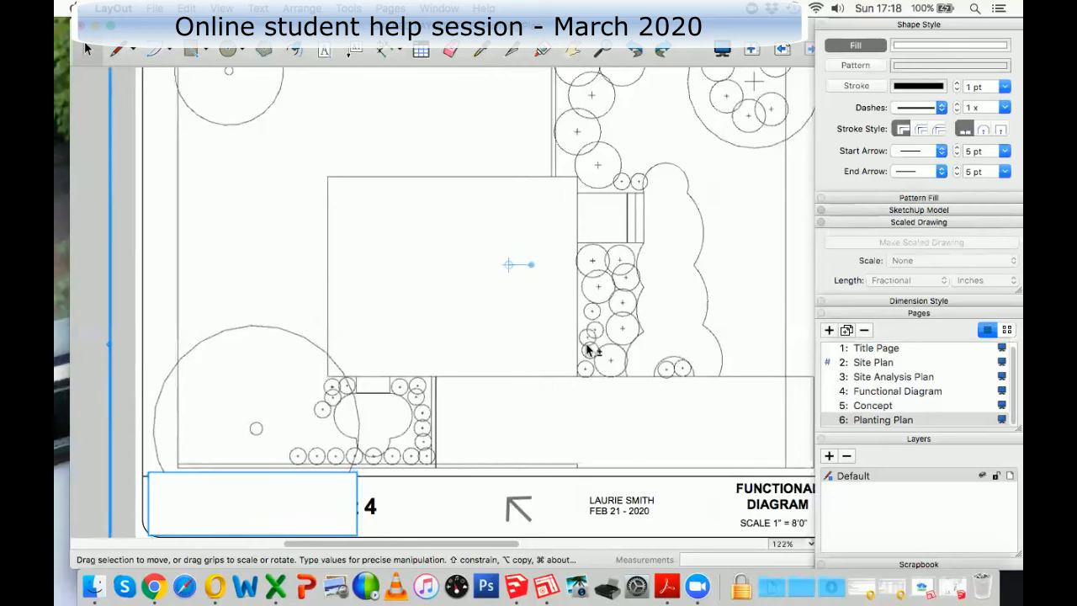
right_click(587, 348)
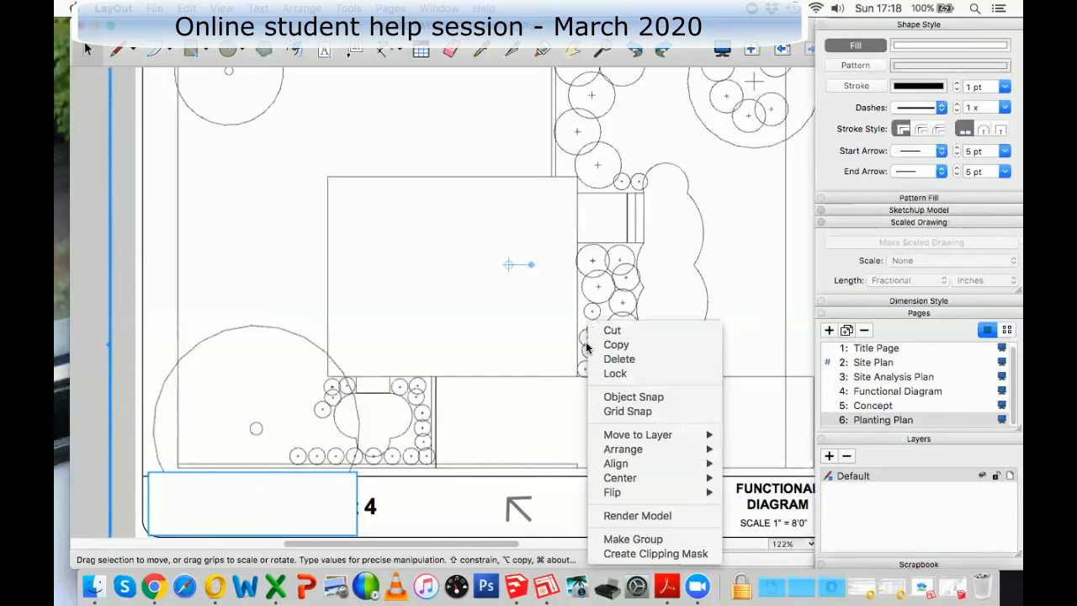
mouse_move(657, 451)
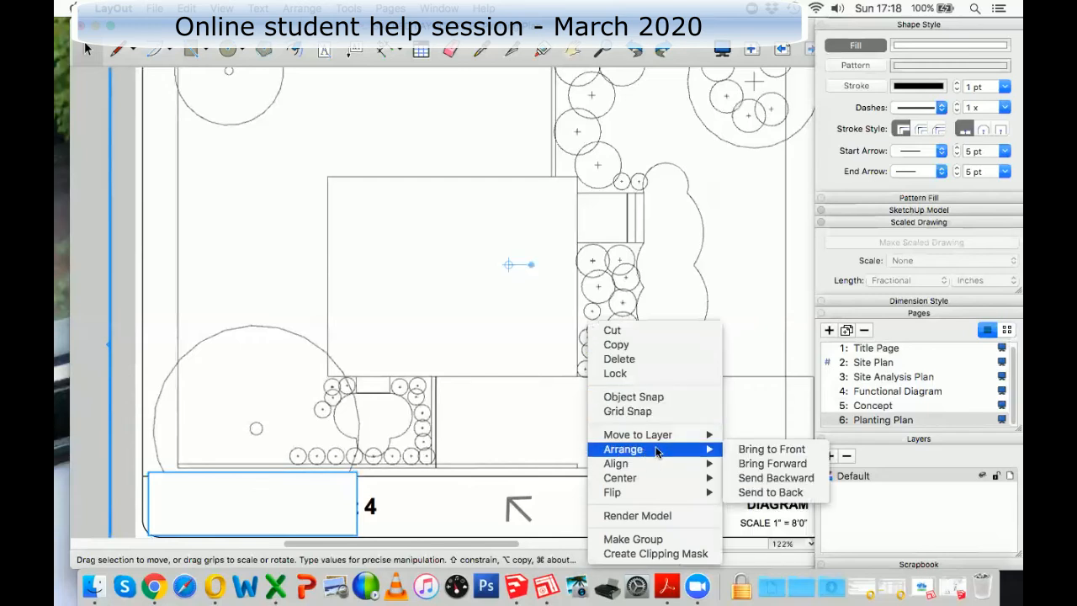
click(752, 493)
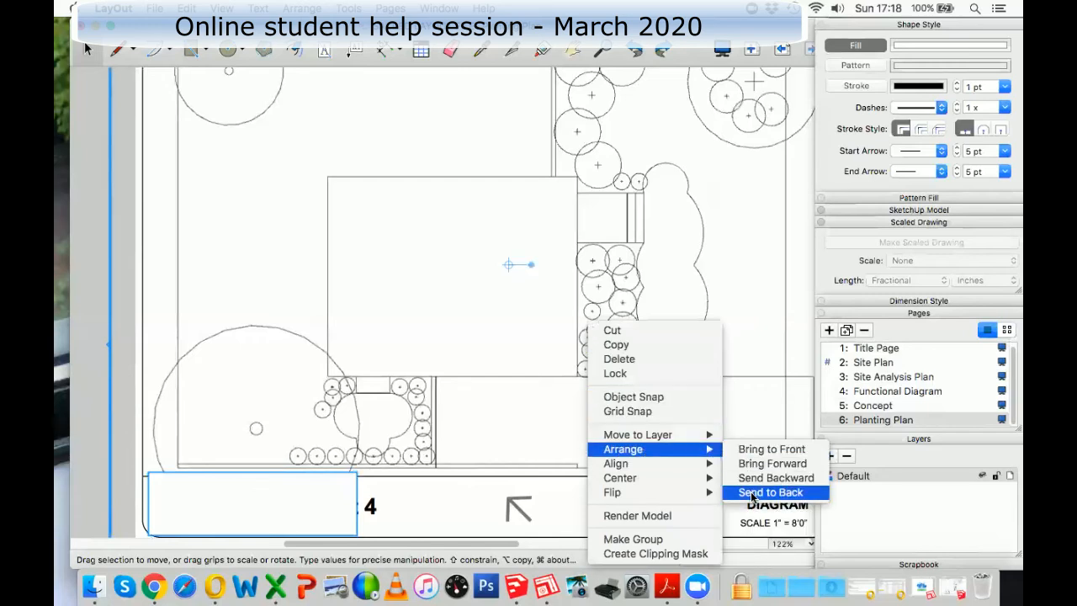
click(91, 298)
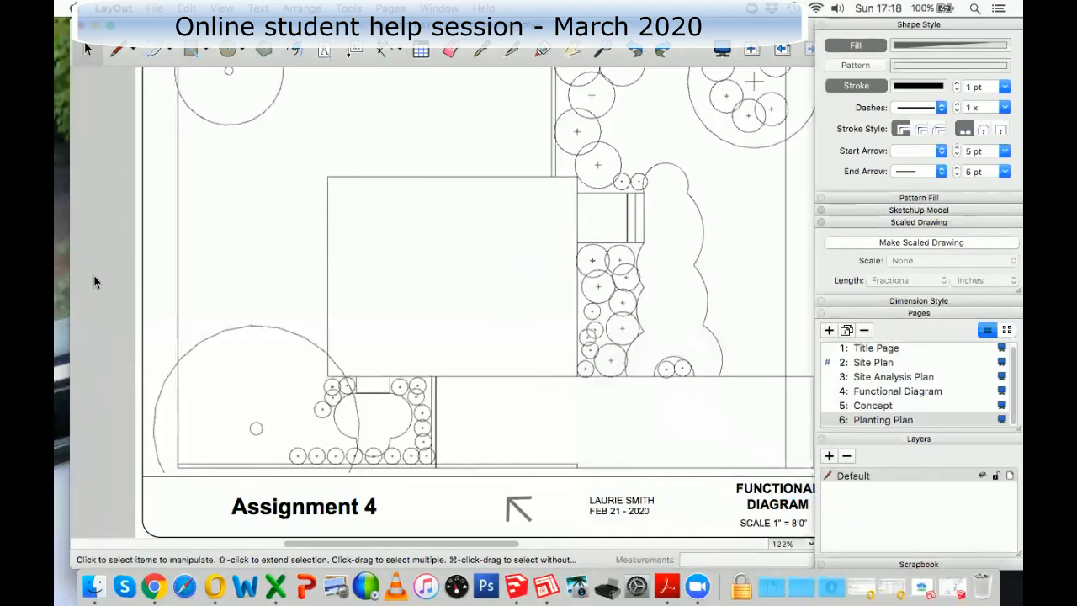
Step: On the Concept page, draw a rectangle in the title block over the part of the large tree's canopy that overlaps it
click(867, 406)
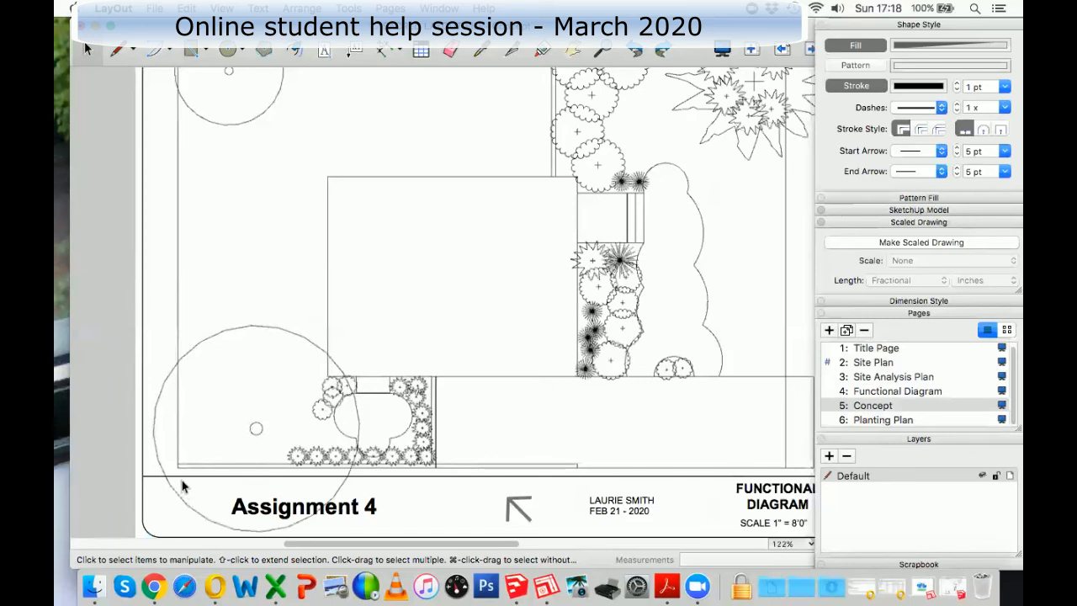
scroll(182, 486, up, 2)
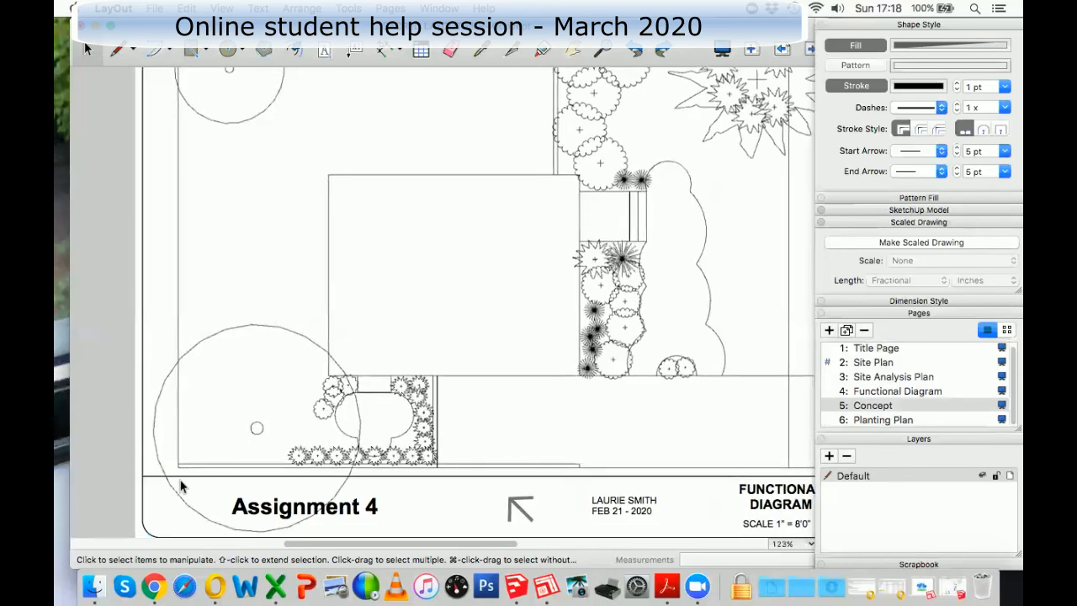
scroll(181, 487, up, 2)
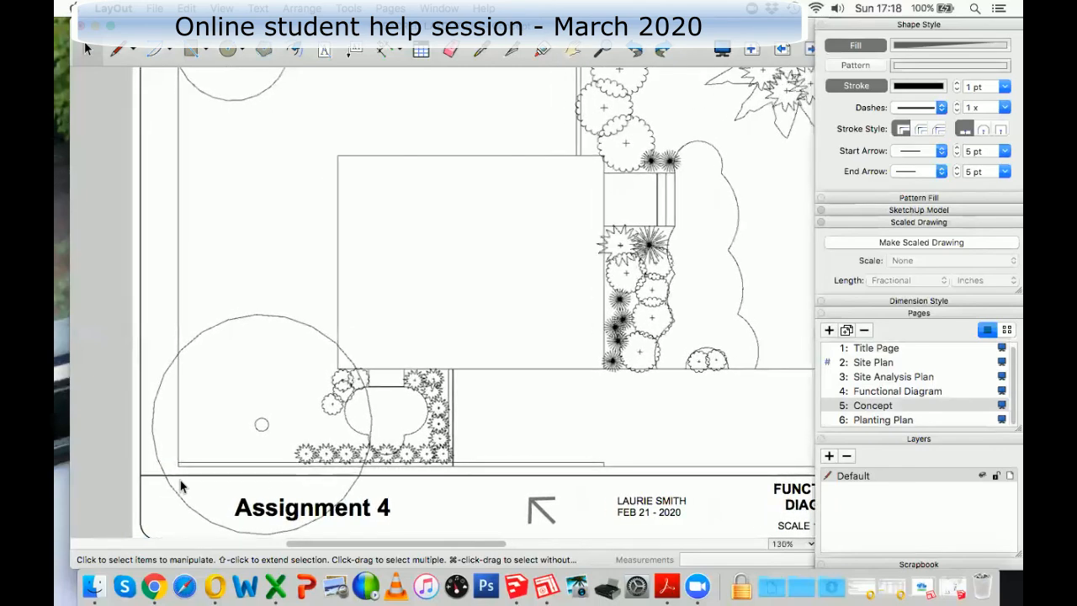
click(205, 50)
click(214, 68)
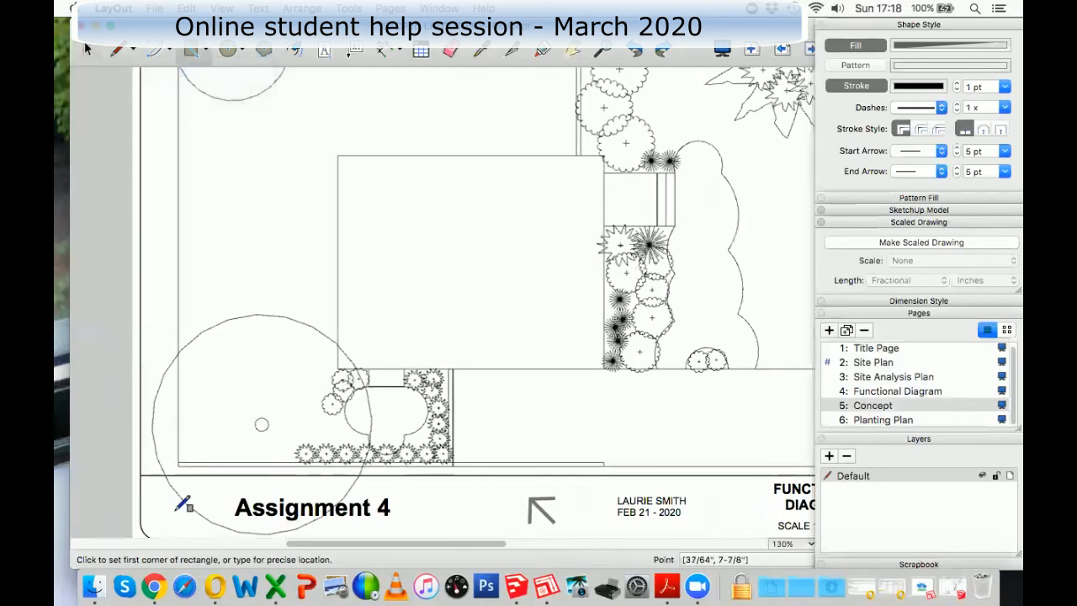
click(156, 474)
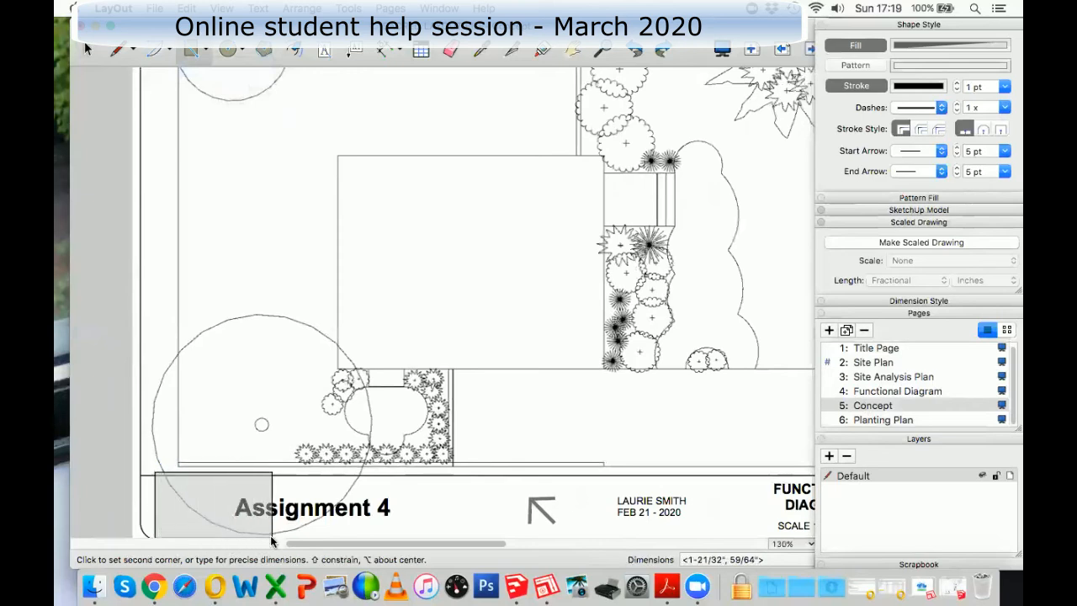
click(367, 544)
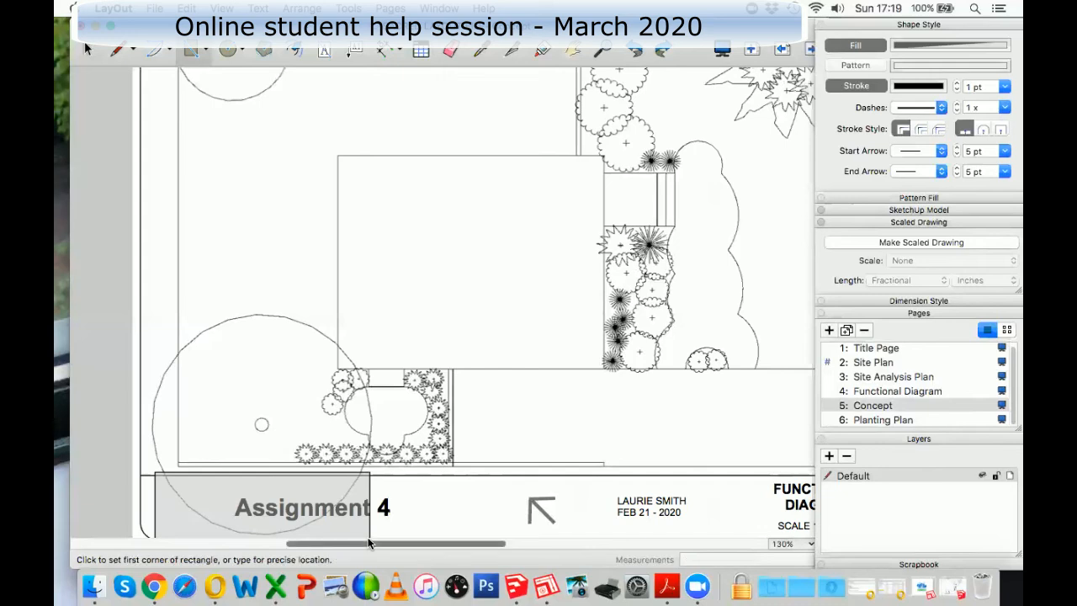
click(405, 523)
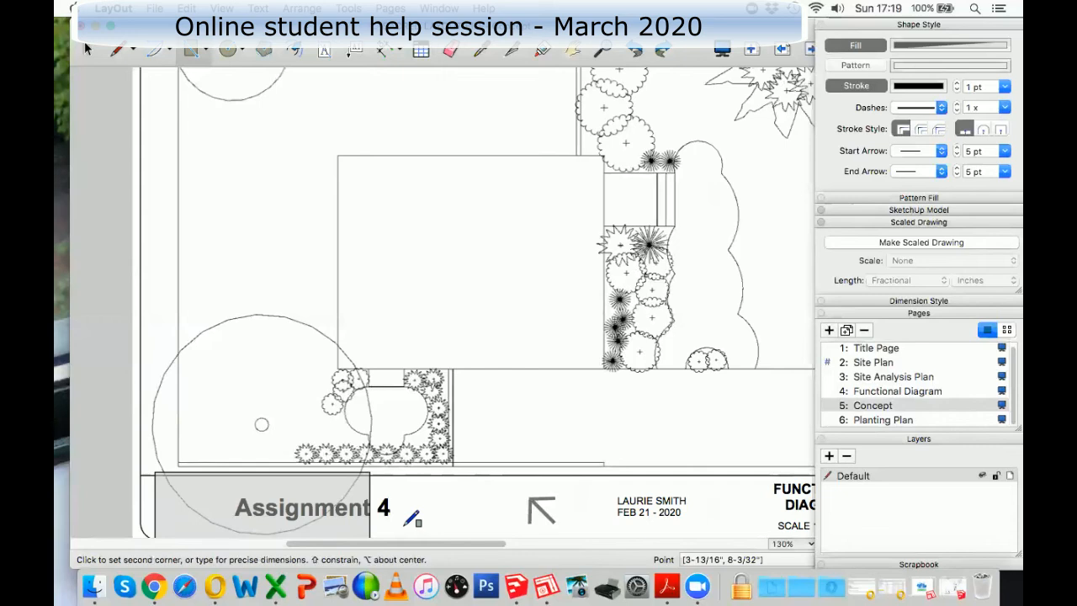
key(Escape)
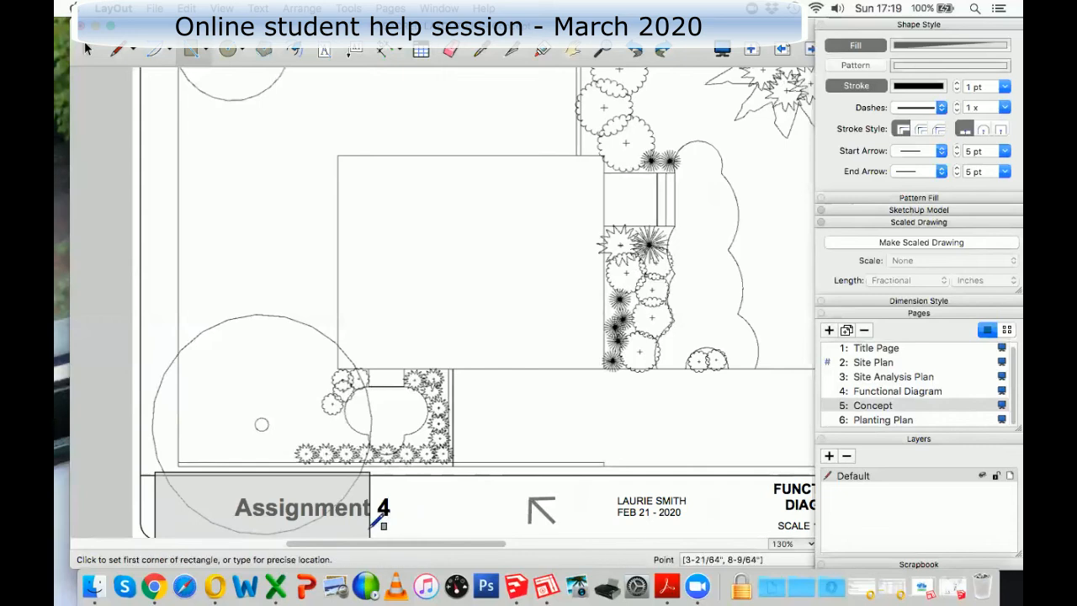
click(372, 524)
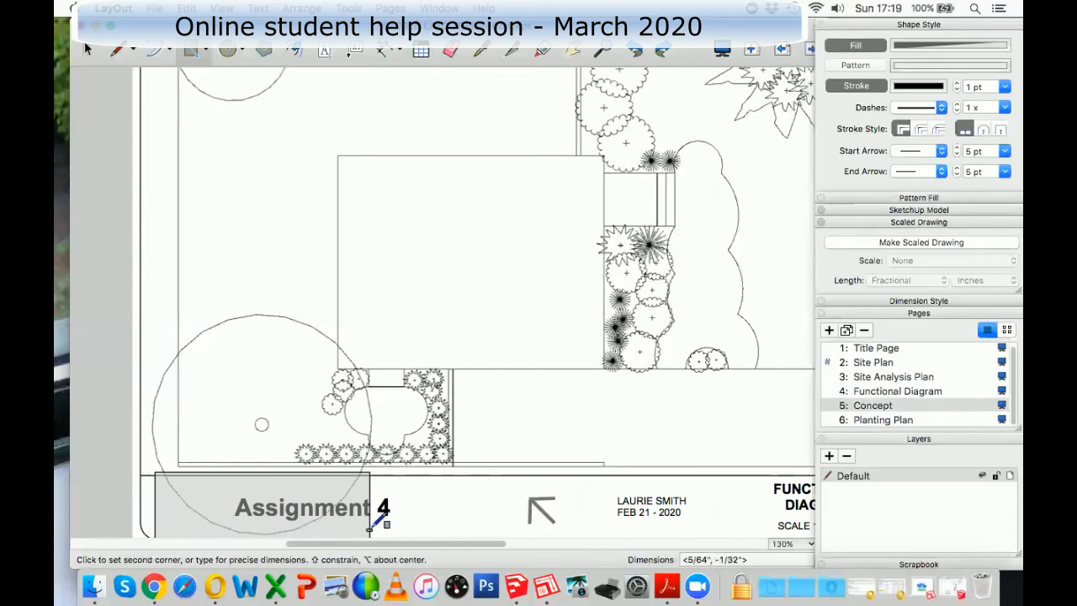
key(Escape)
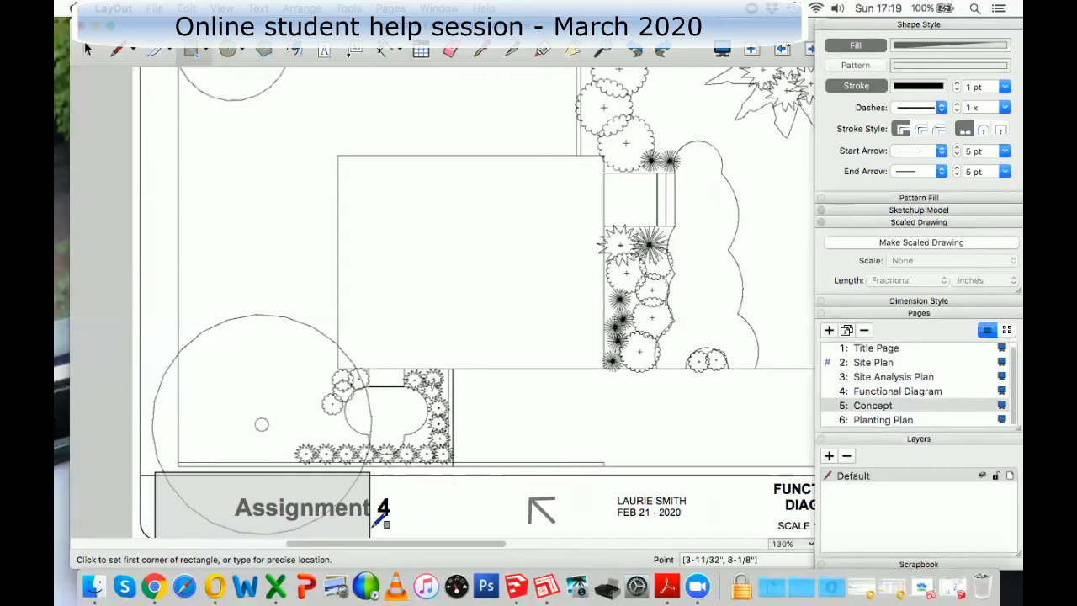
Step: Remove the stroke from the Concept page's title-block rectangle and fill it with Snow at 100% opacity
key(space)
click(370, 532)
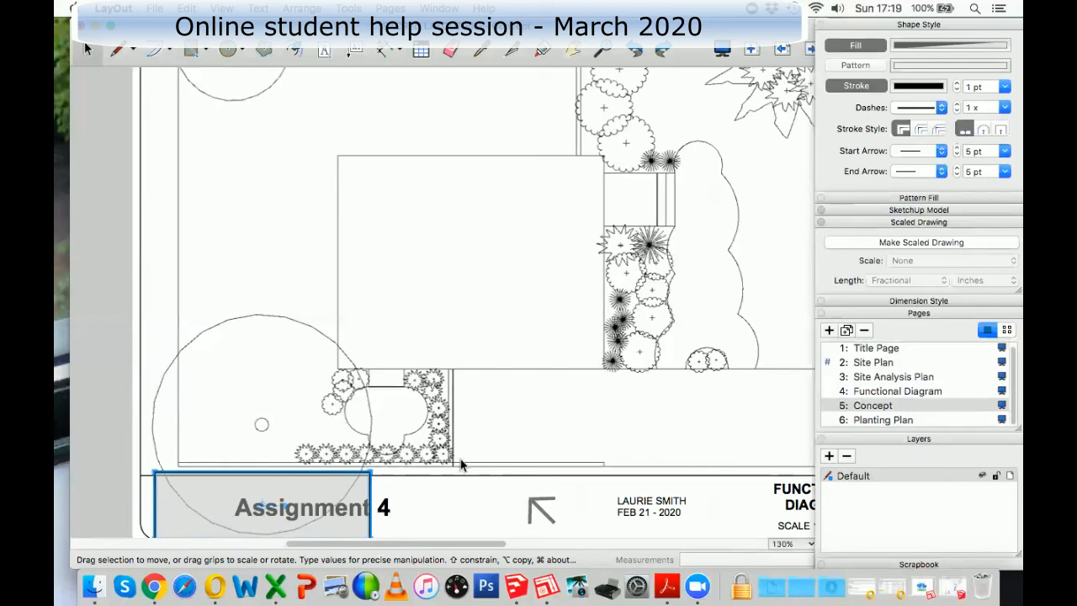
click(875, 85)
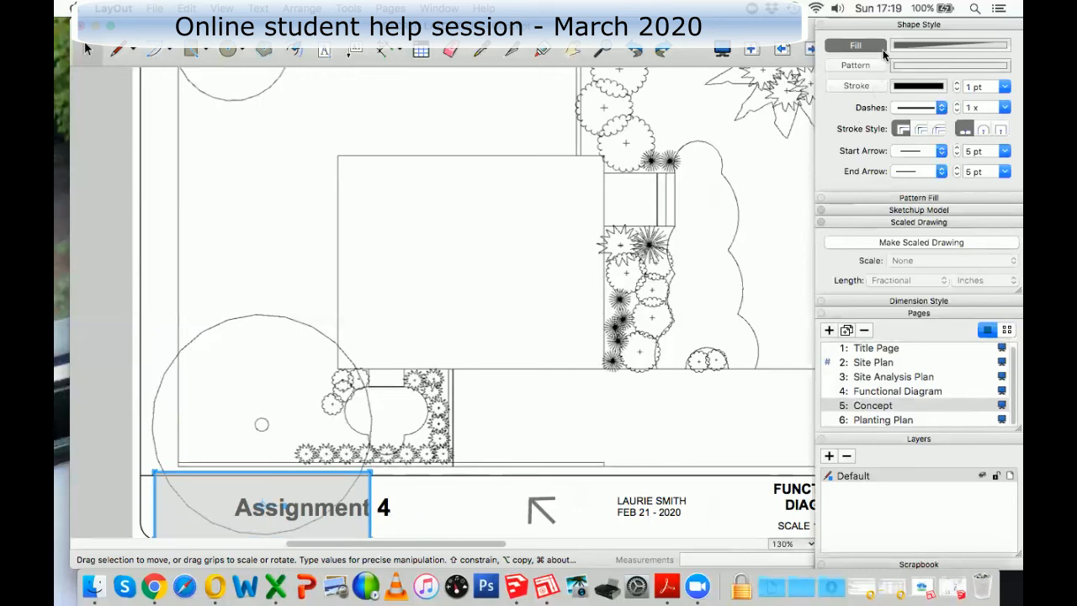
click(925, 41)
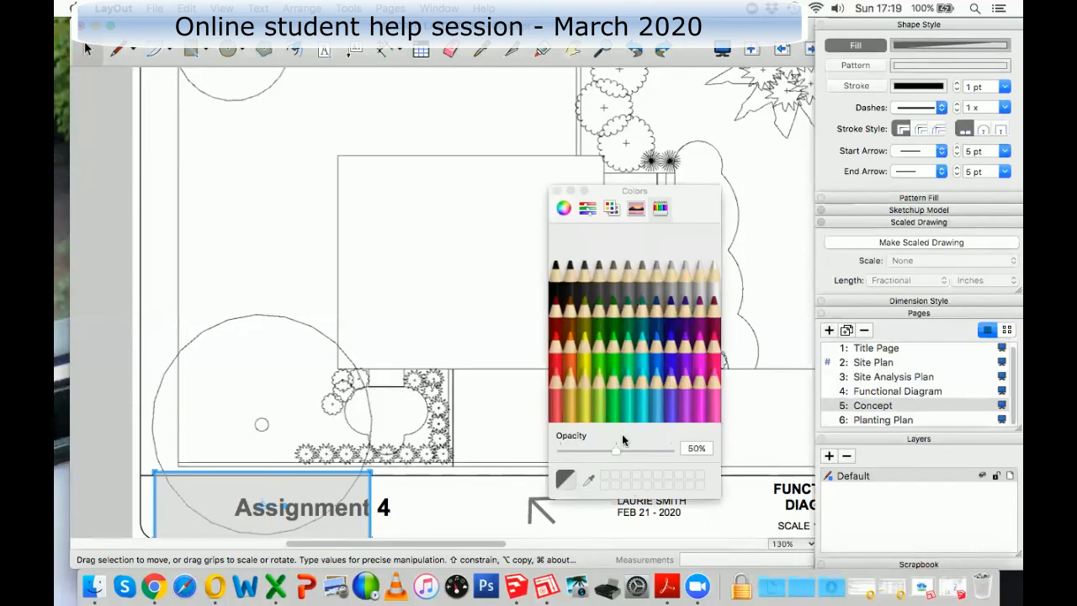
drag(655, 453, 684, 450)
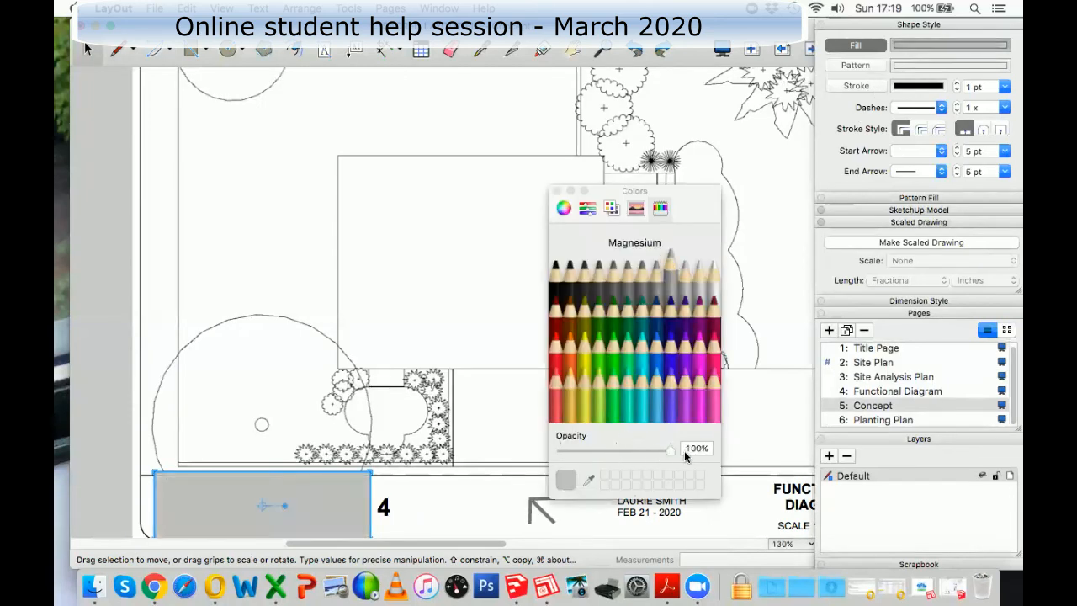
click(714, 280)
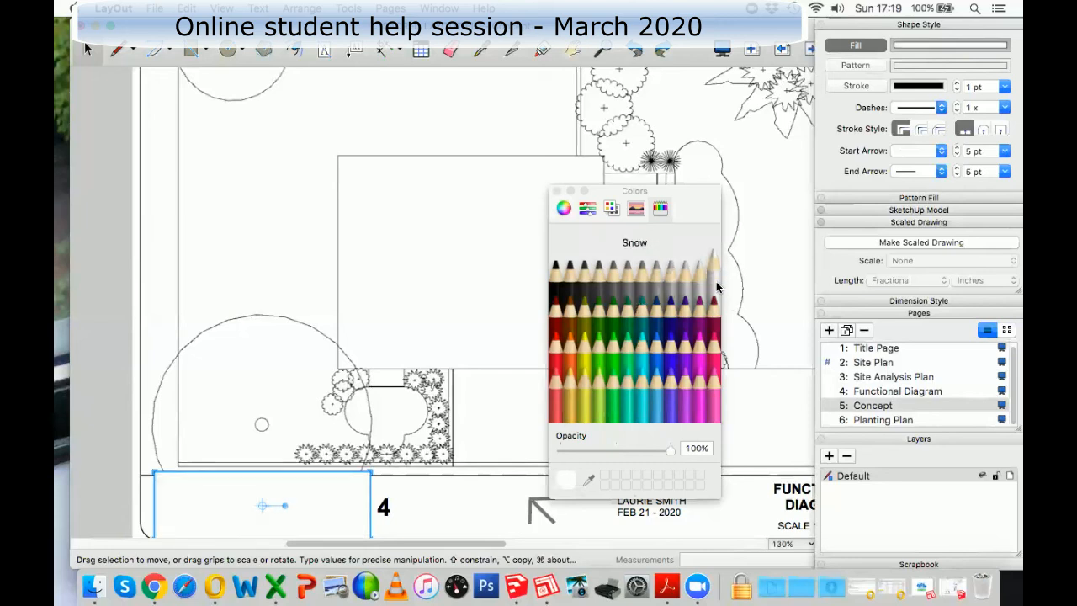
click(558, 192)
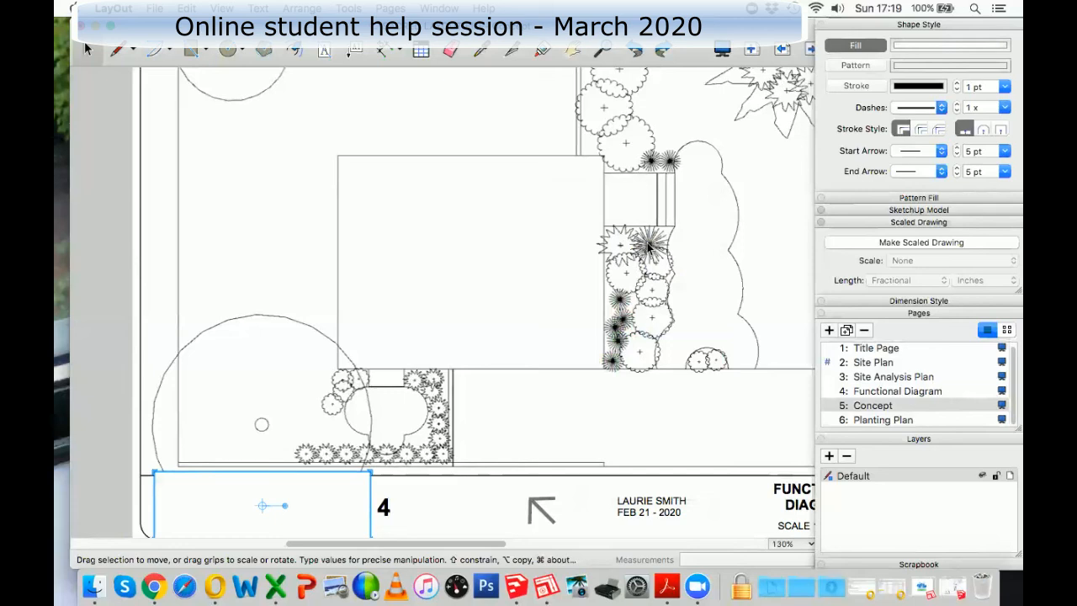
Step: Send the Concept page's plan viewport and its white title-block rectangle to the back together, and clear the selection
click(649, 243)
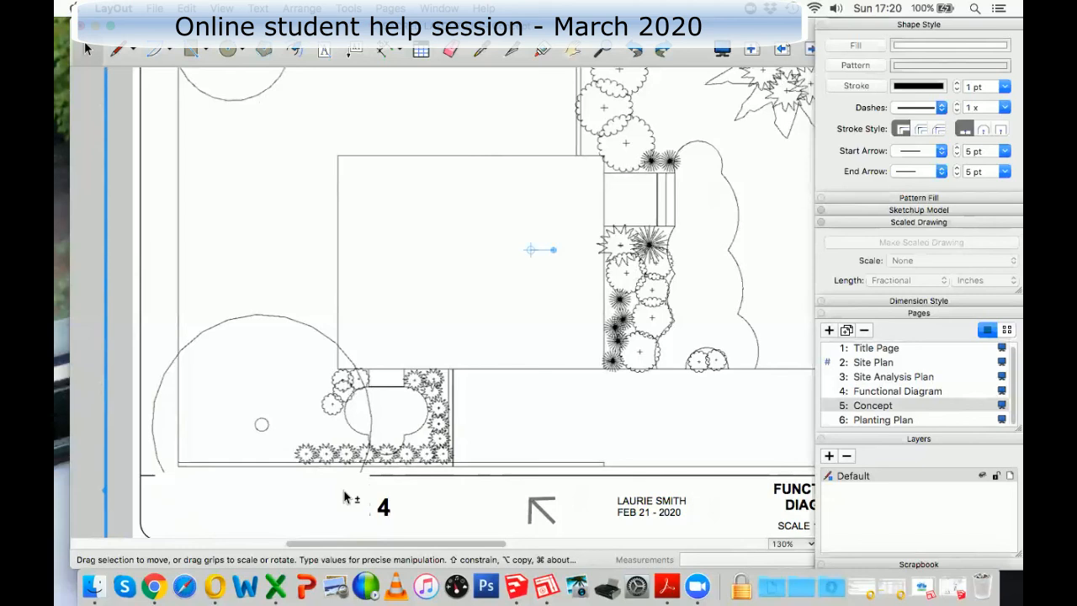
click(343, 496)
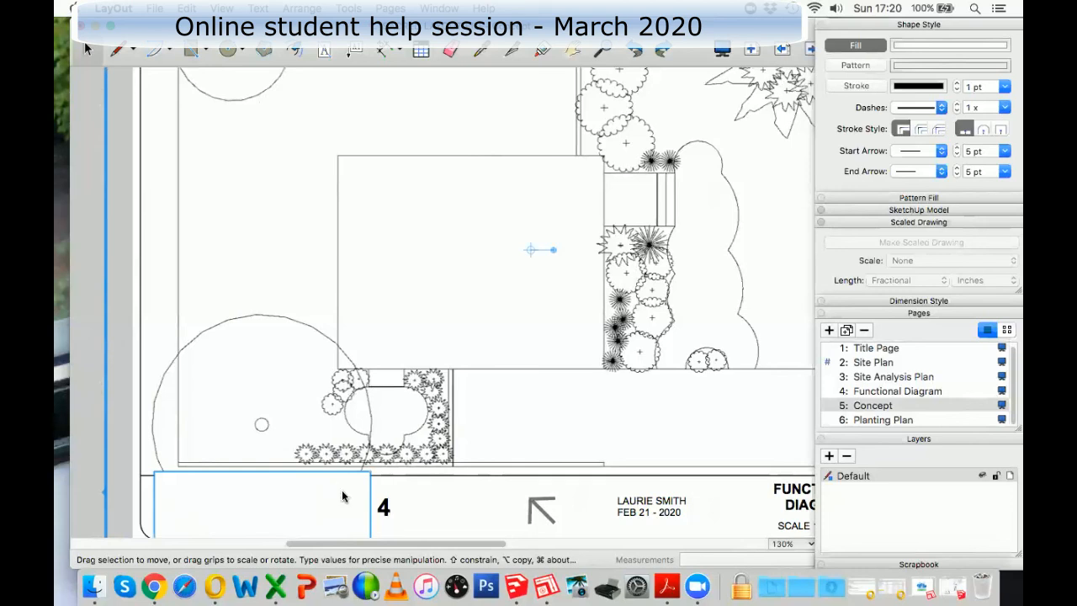
right_click(343, 496)
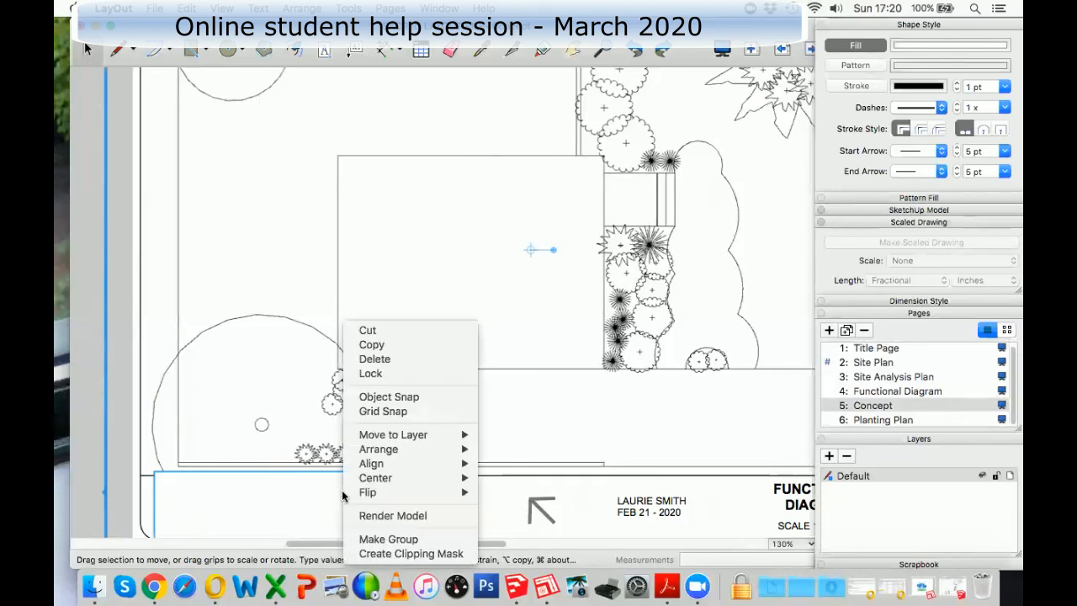
mouse_move(410, 452)
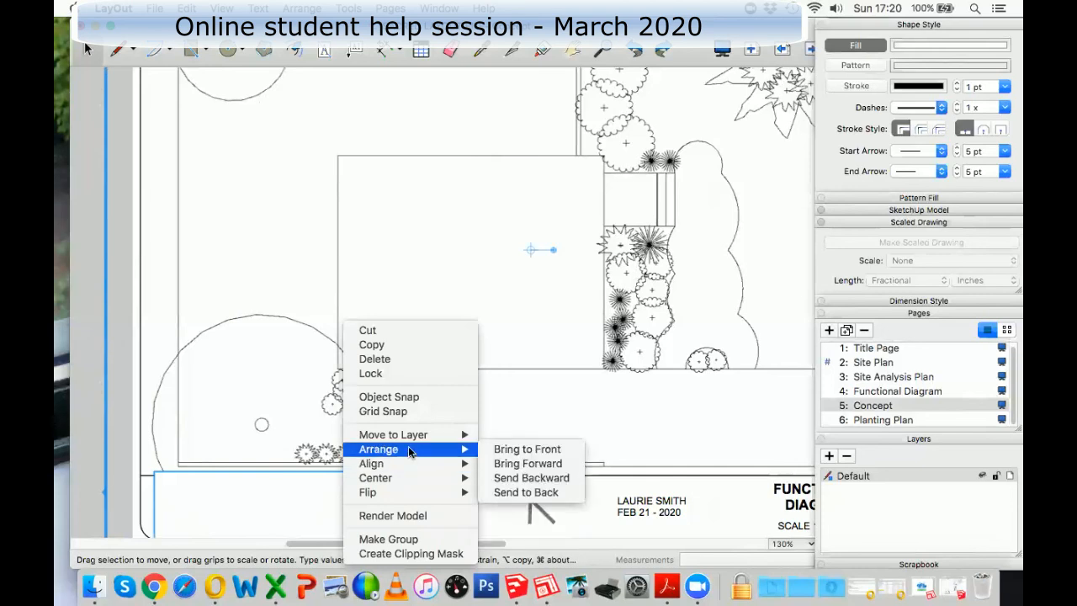
click(518, 494)
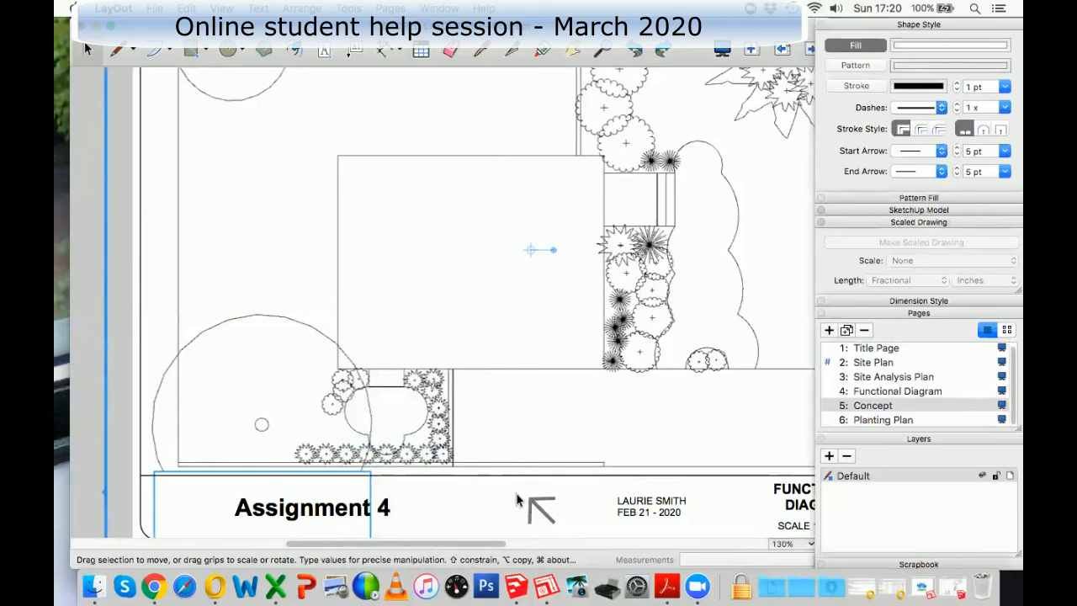
click(91, 345)
Step: Review every page in order from Title Page to Planting Plan, ending with the whole Planting Plan page in view
scroll(329, 241, down, 3)
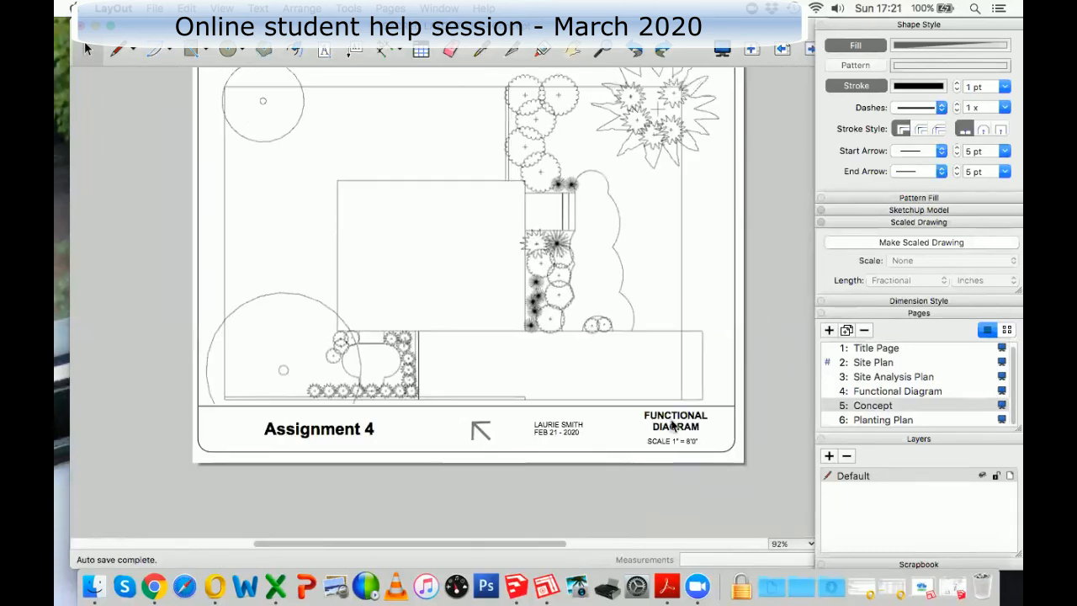
click(867, 349)
click(869, 365)
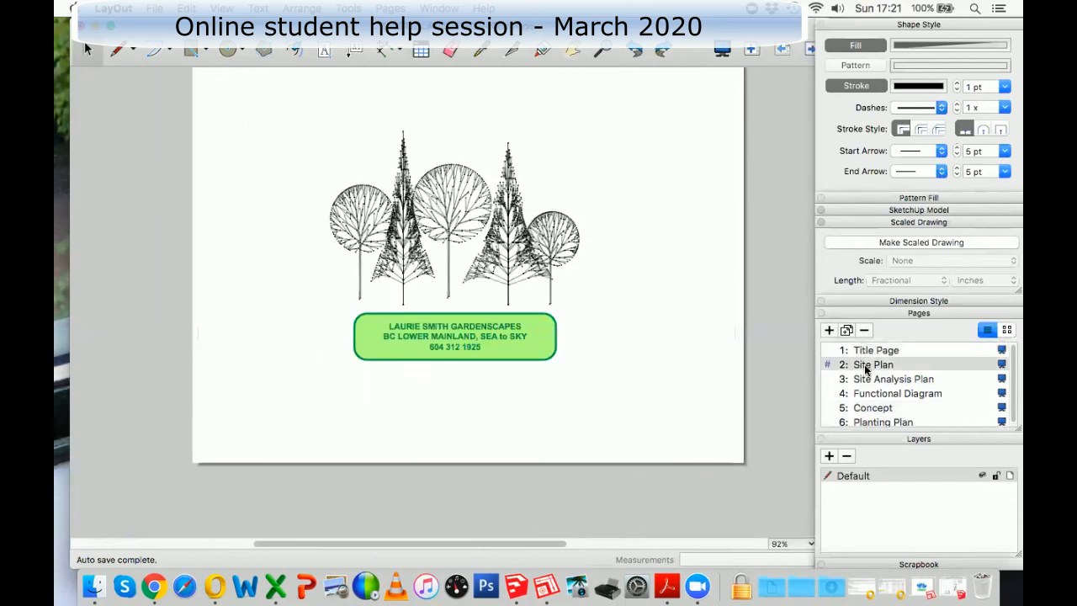
click(866, 379)
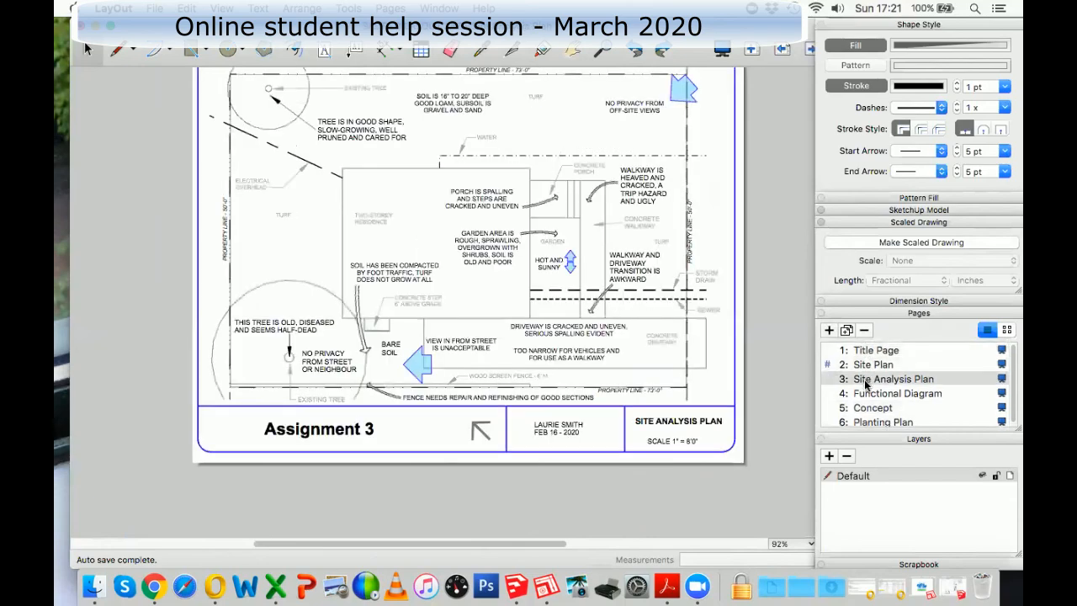
click(862, 393)
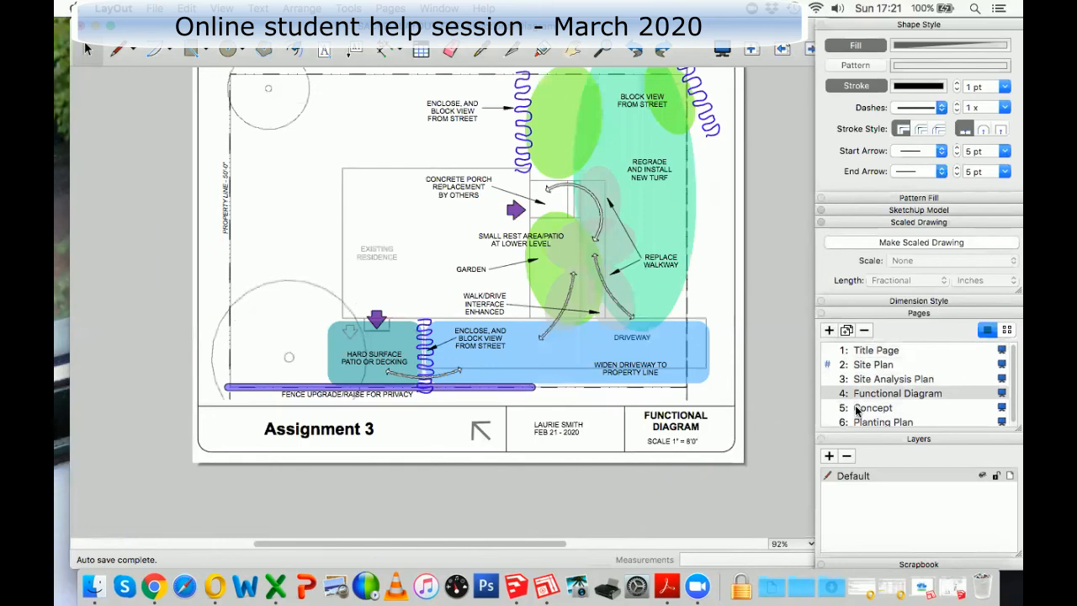
click(859, 408)
click(859, 421)
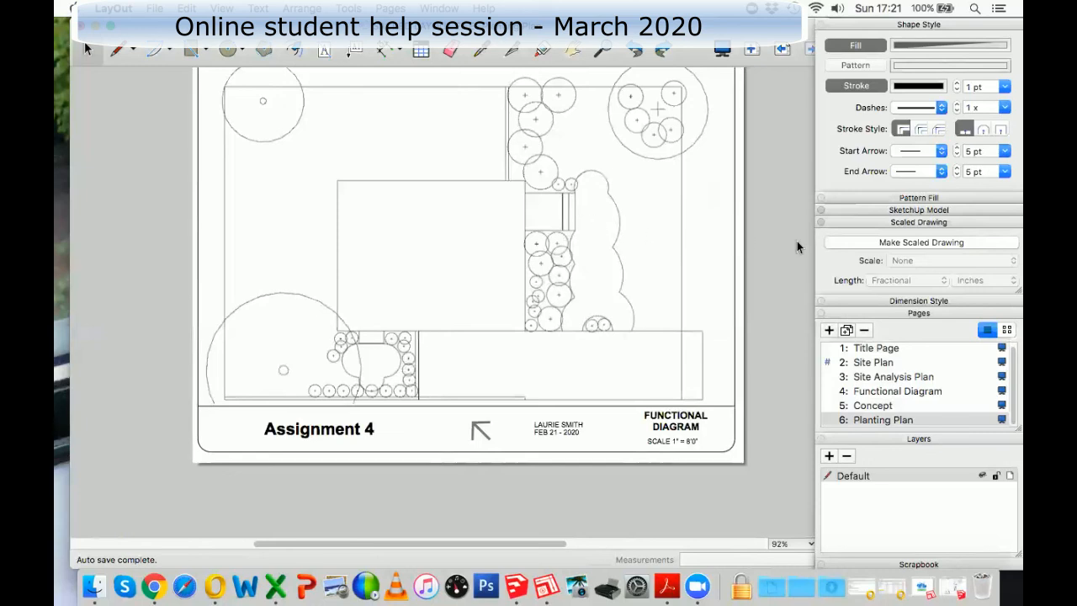
scroll(784, 244, down, 3)
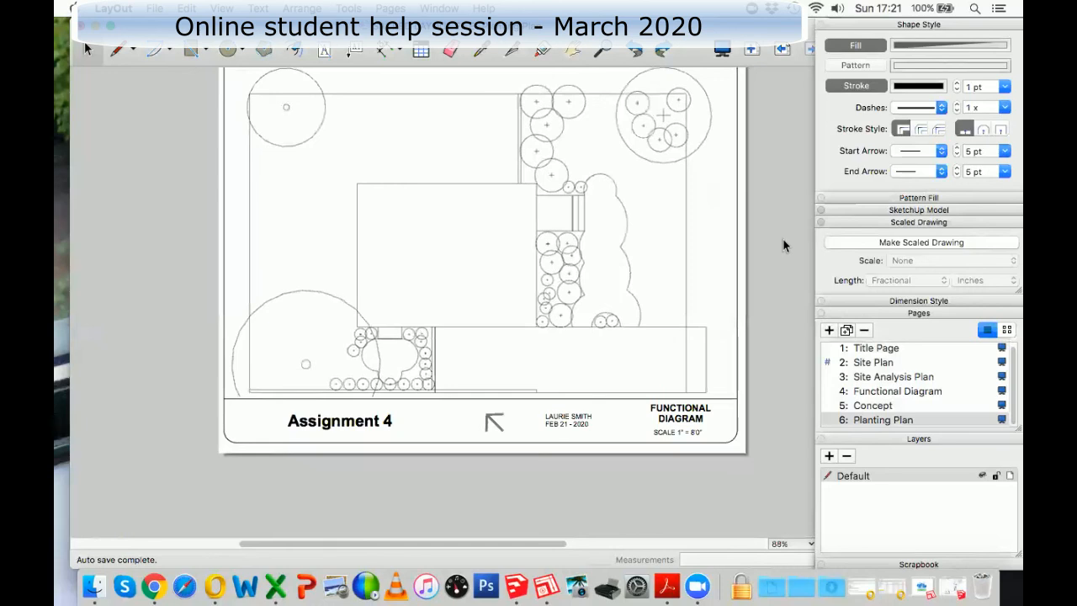
click(810, 547)
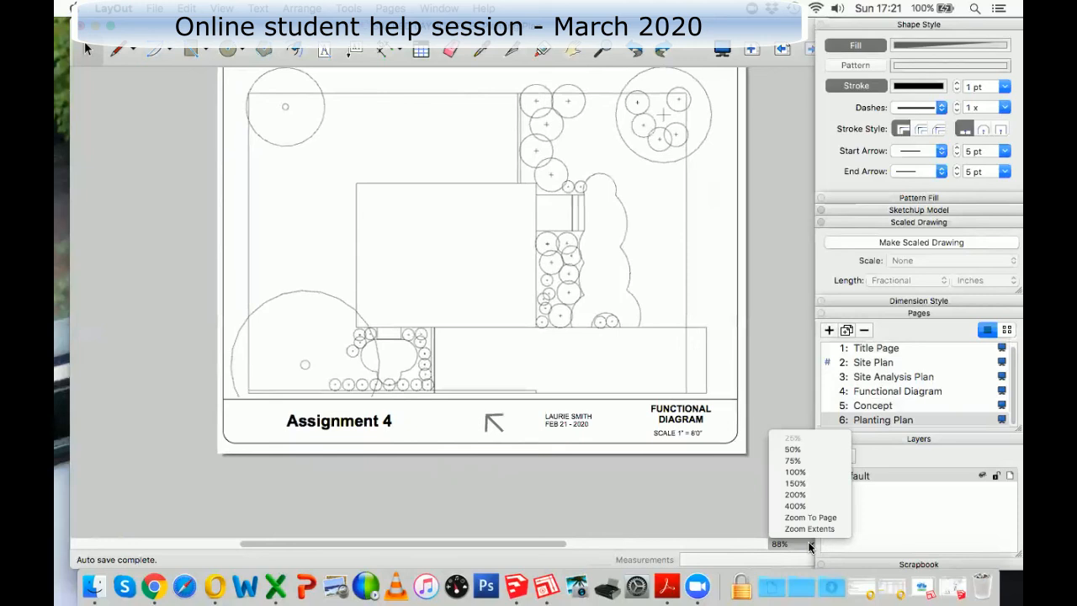
click(808, 518)
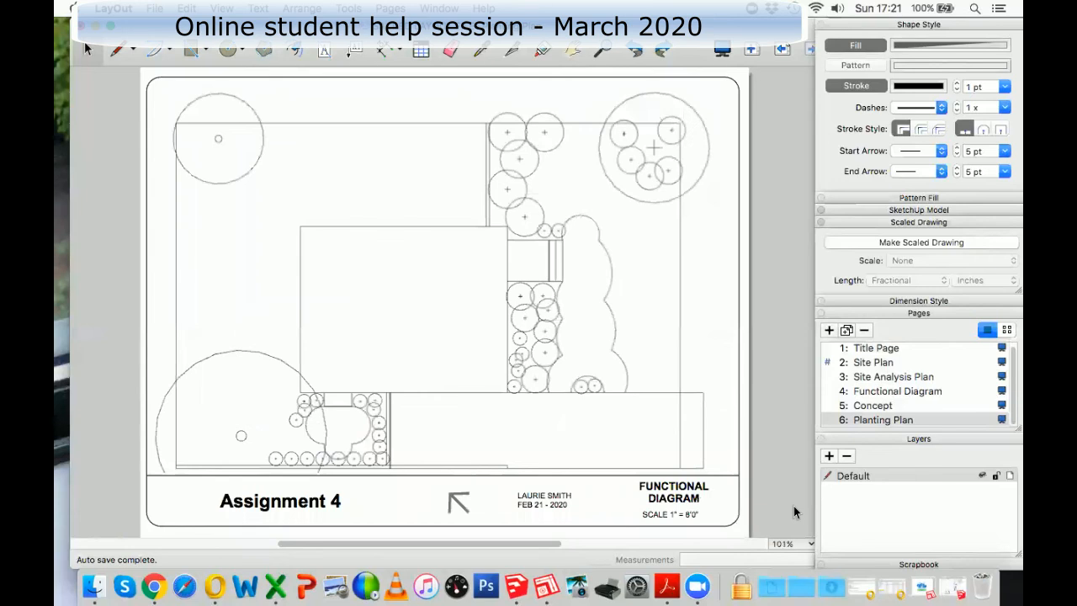
scroll(794, 505, down, 1)
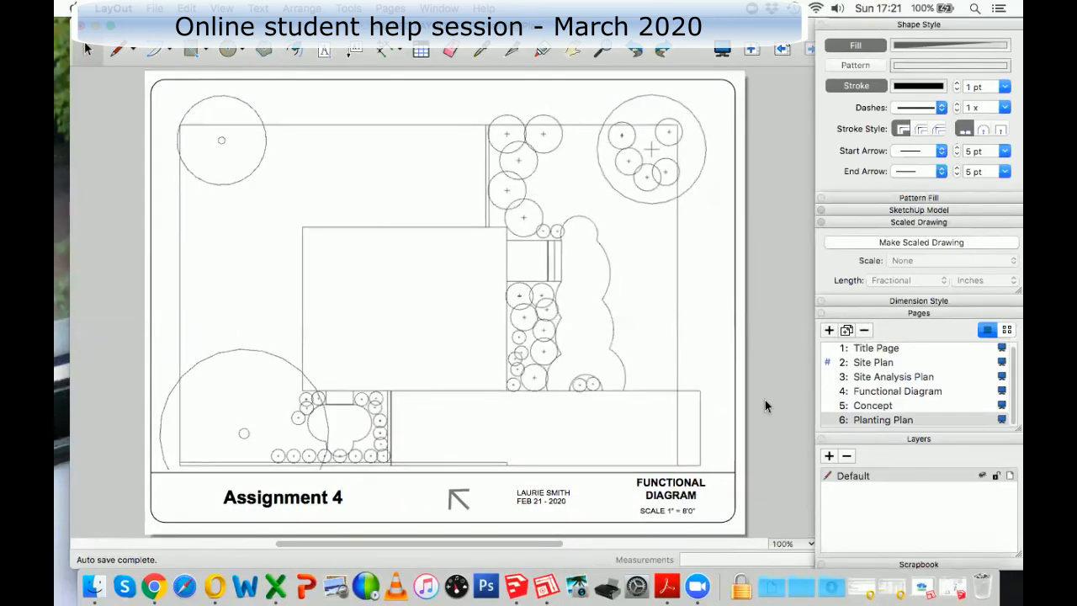